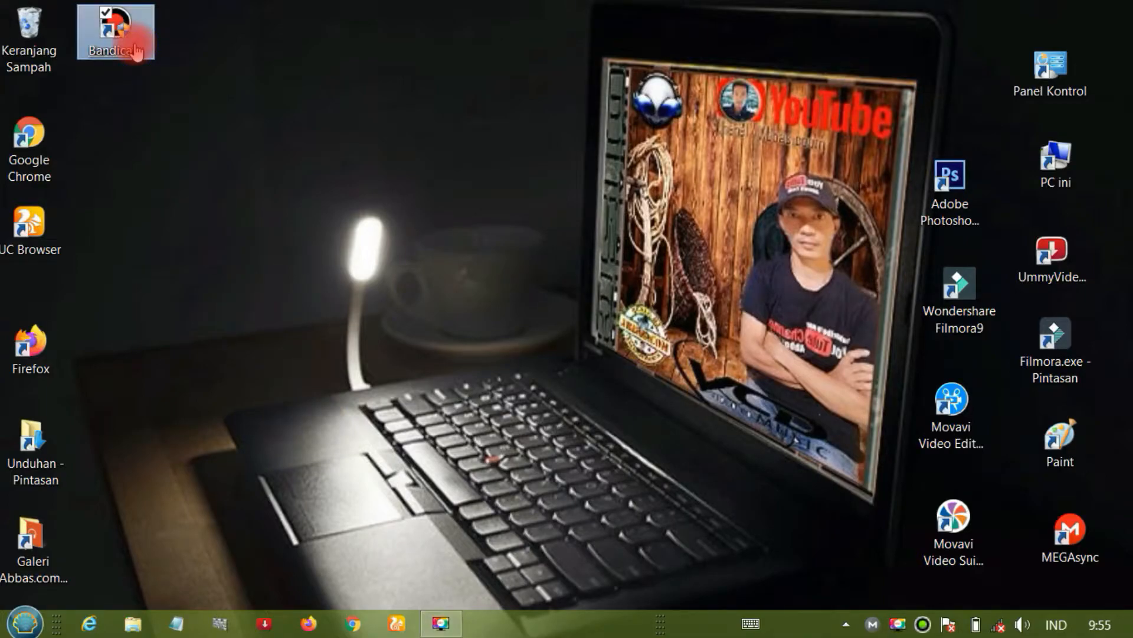
# - Open Bandicam and try to start recording without a recording mode chosen, declining the offered screen recording mode
pyautogui.click(649, 361)
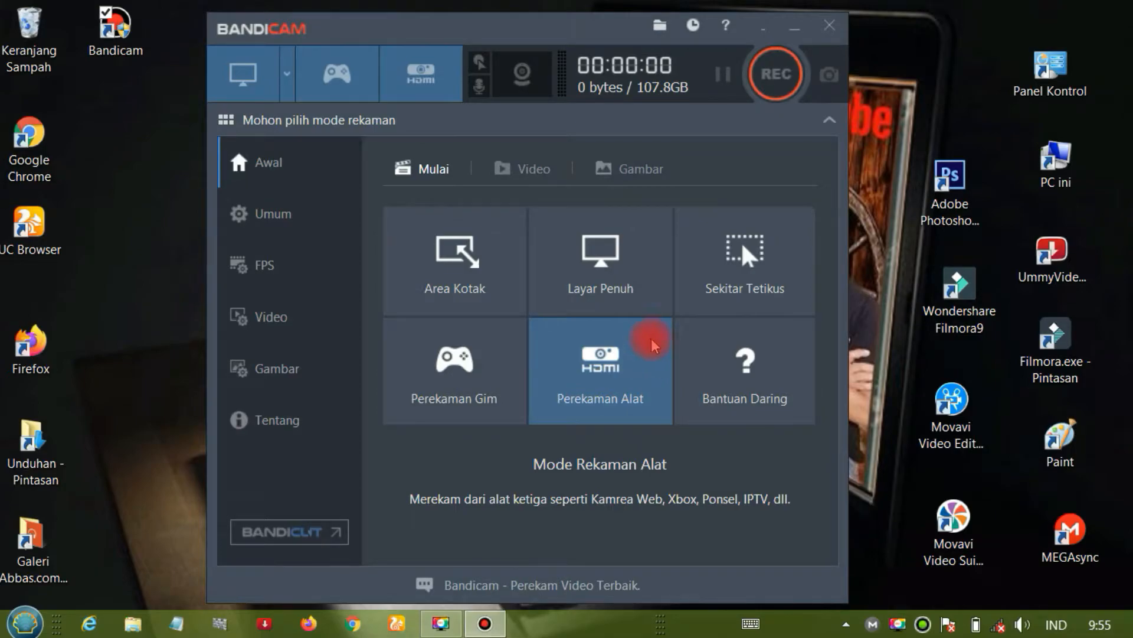
pyautogui.click(345, 74)
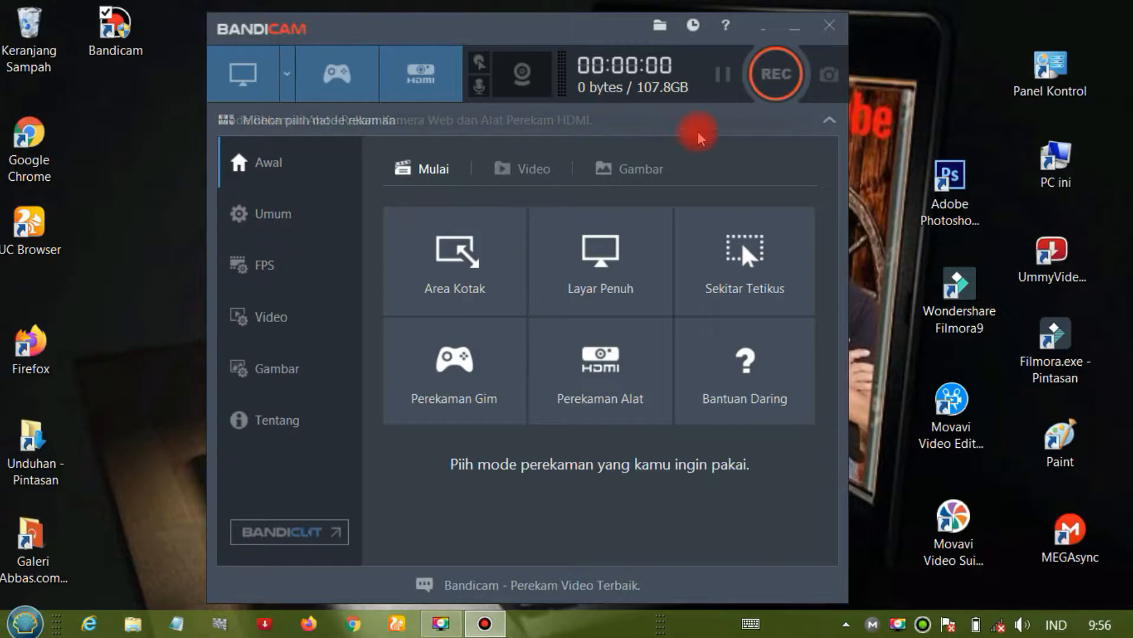
pyautogui.click(784, 81)
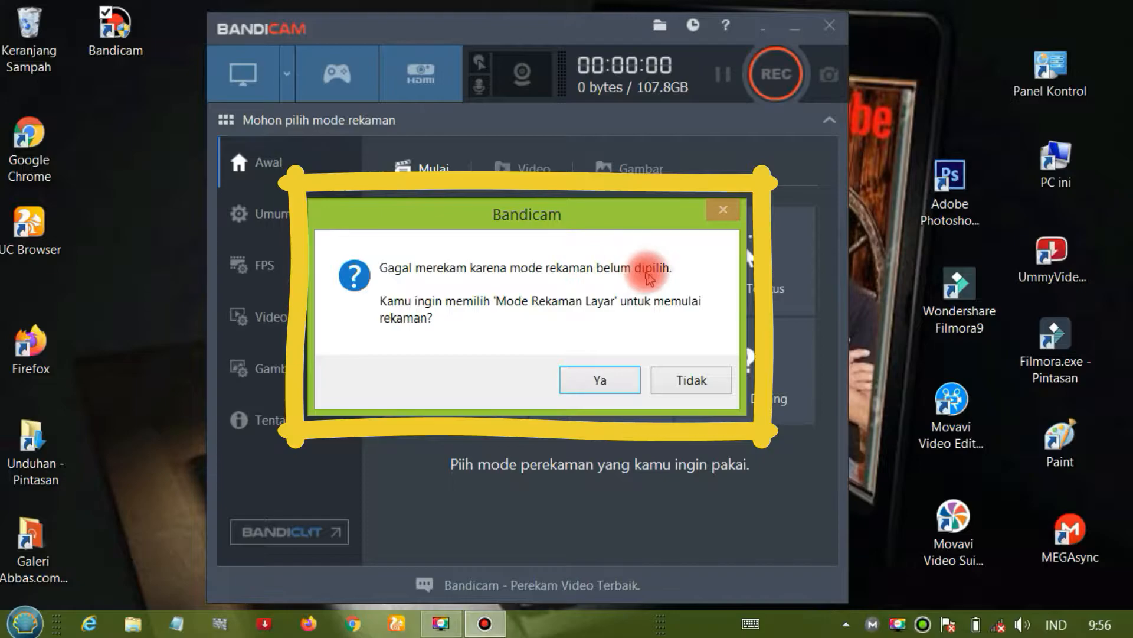
pyautogui.click(684, 379)
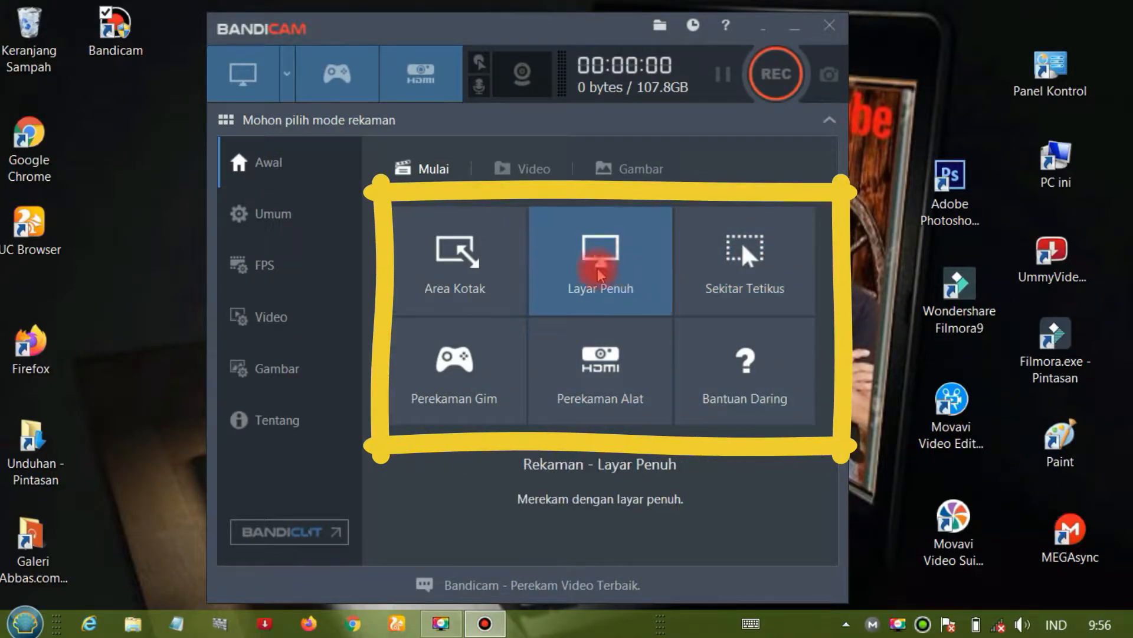
# - Draw a custom recording area of about 217x352 placed near (20, 76) on the desktop, and close it
pyautogui.click(288, 77)
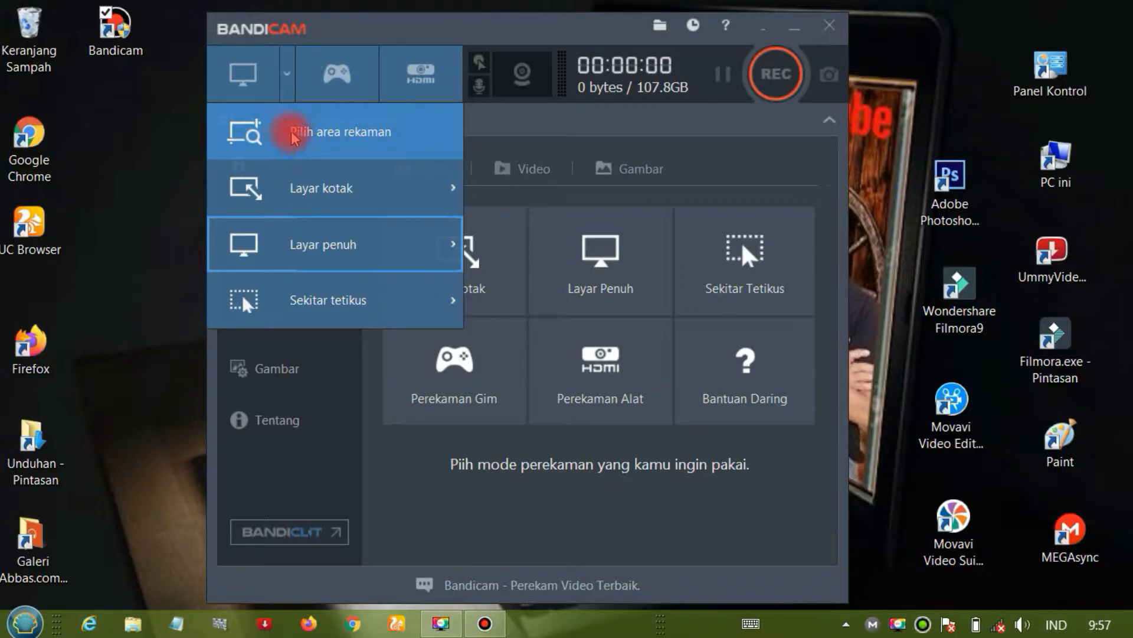
pyautogui.click(286, 140)
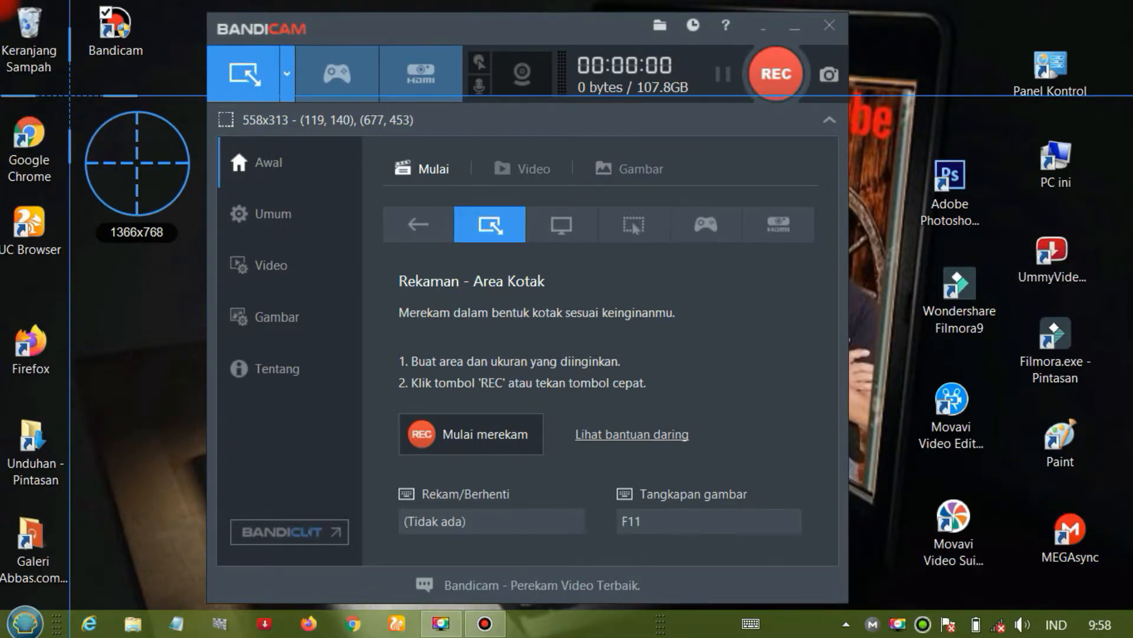
pyautogui.moveTo(70, 95); pyautogui.dragTo(249, 388)
pyautogui.moveTo(103, 106); pyautogui.dragTo(48, 53)
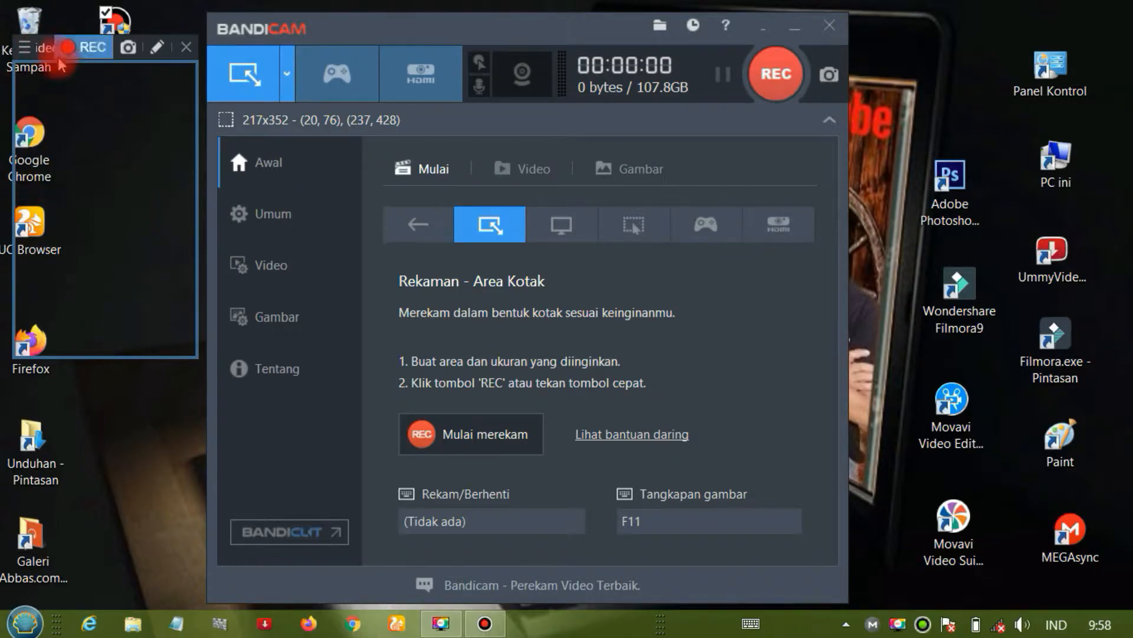
pyautogui.click(186, 47)
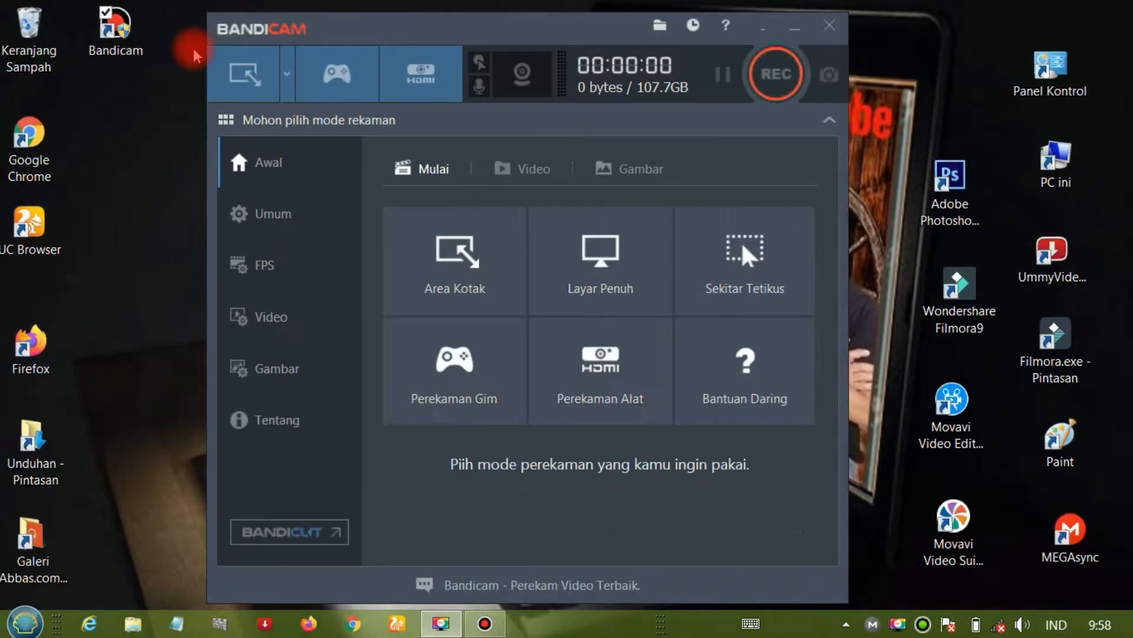
# - Review the size options for rectangle, full-screen and around-mouse recording, and select the full-screen mode (Layar penuh)
pyautogui.click(286, 74)
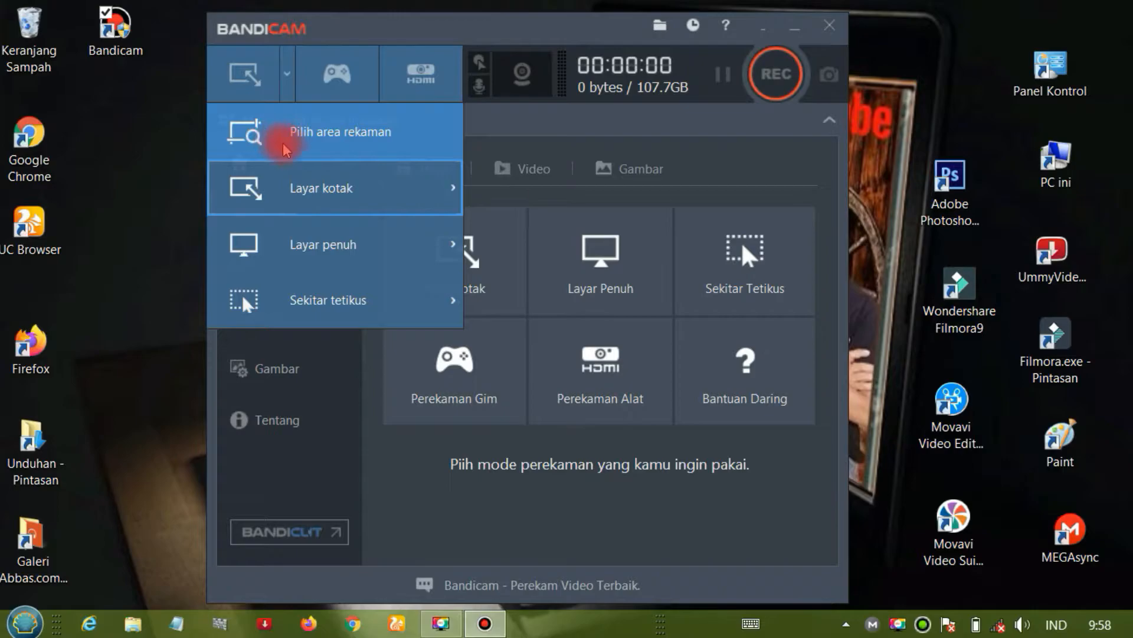
pyautogui.moveTo(336, 177)
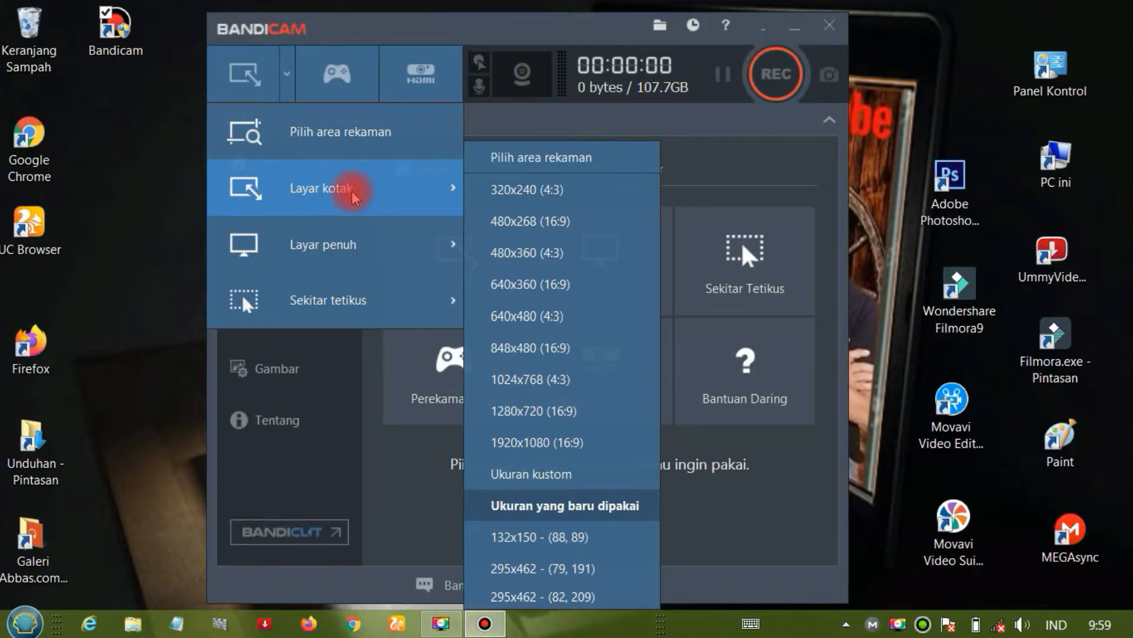
pyautogui.moveTo(309, 225)
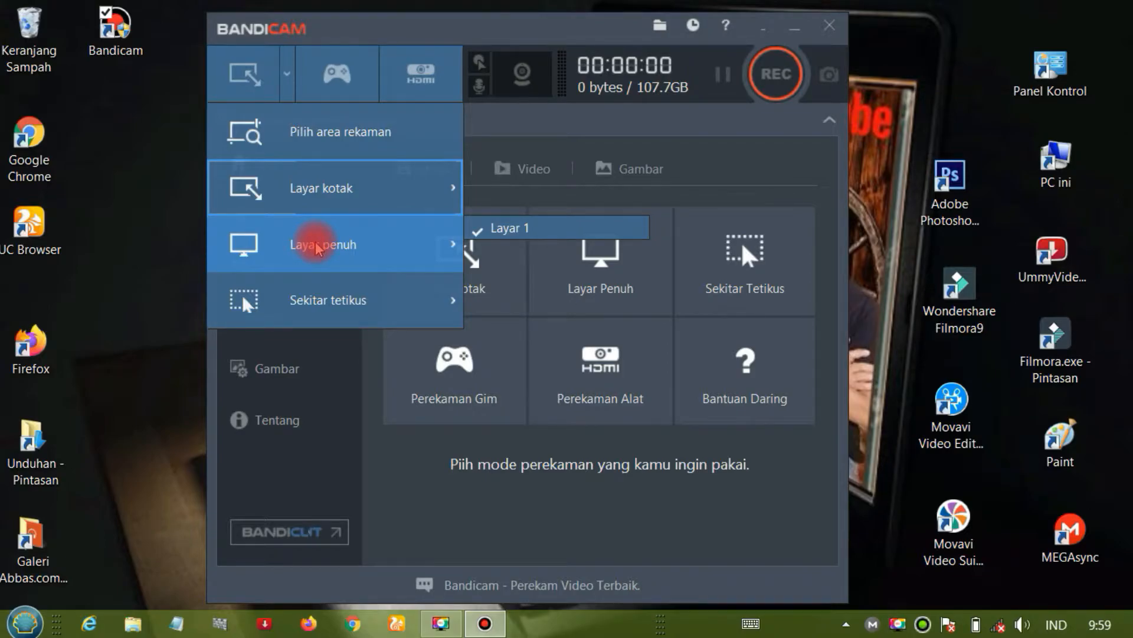
pyautogui.moveTo(296, 301)
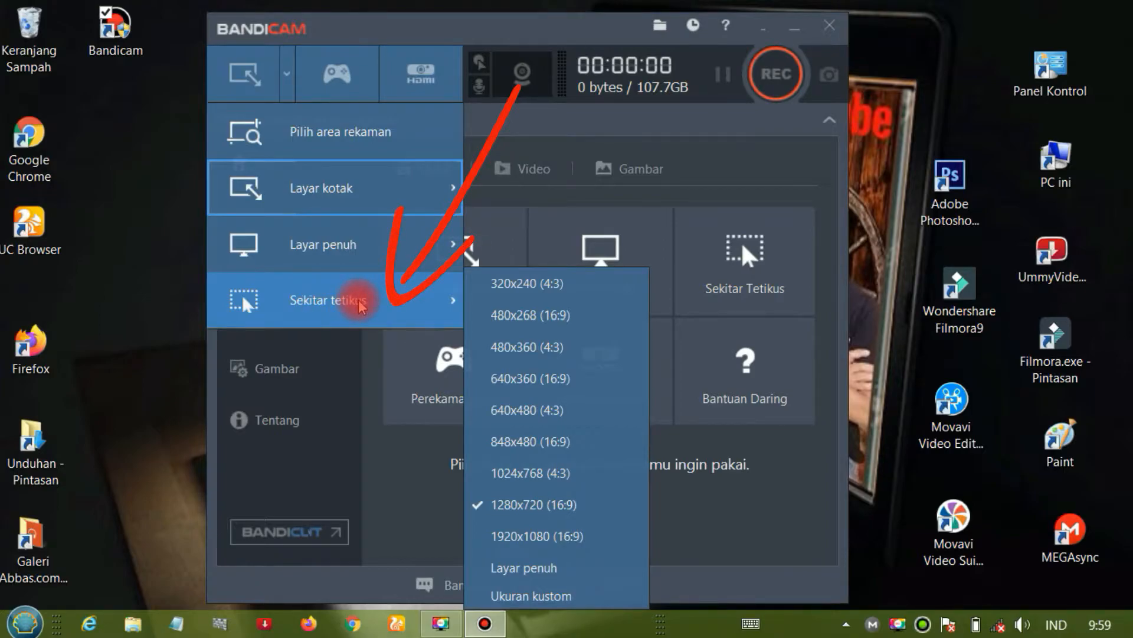
pyautogui.moveTo(374, 194)
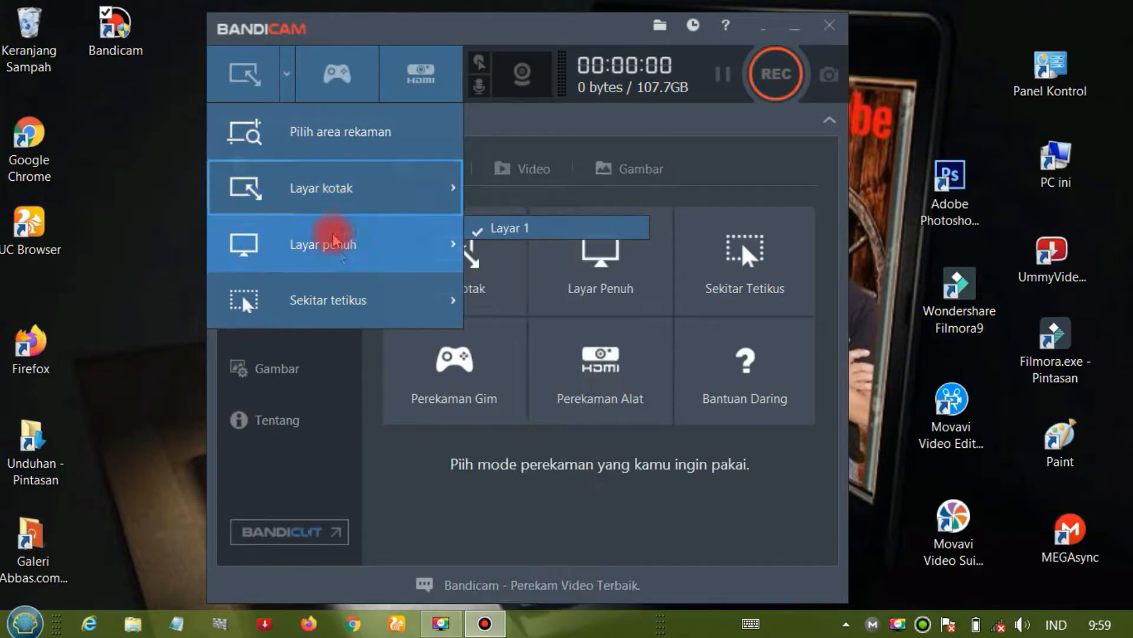
pyautogui.moveTo(342, 304)
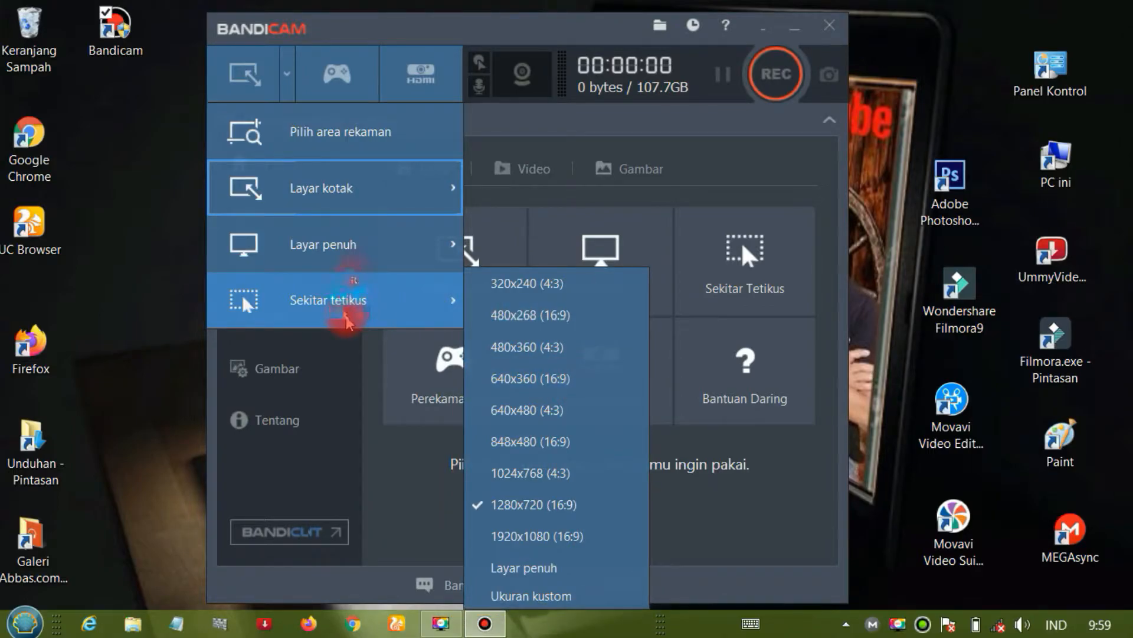
pyautogui.moveTo(347, 246)
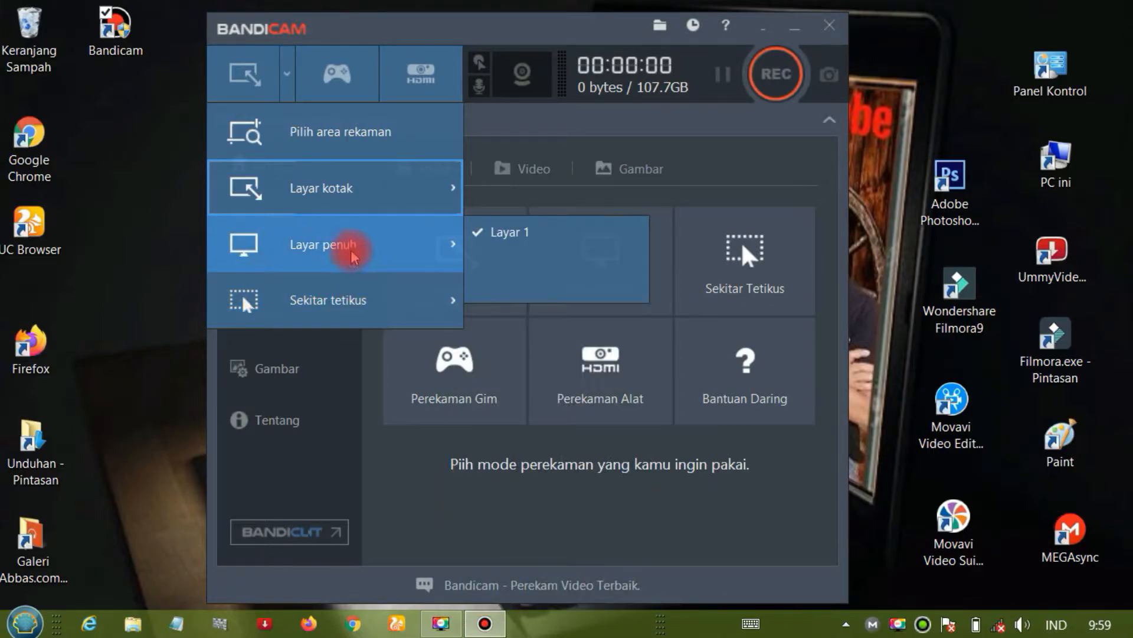
pyautogui.click(319, 247)
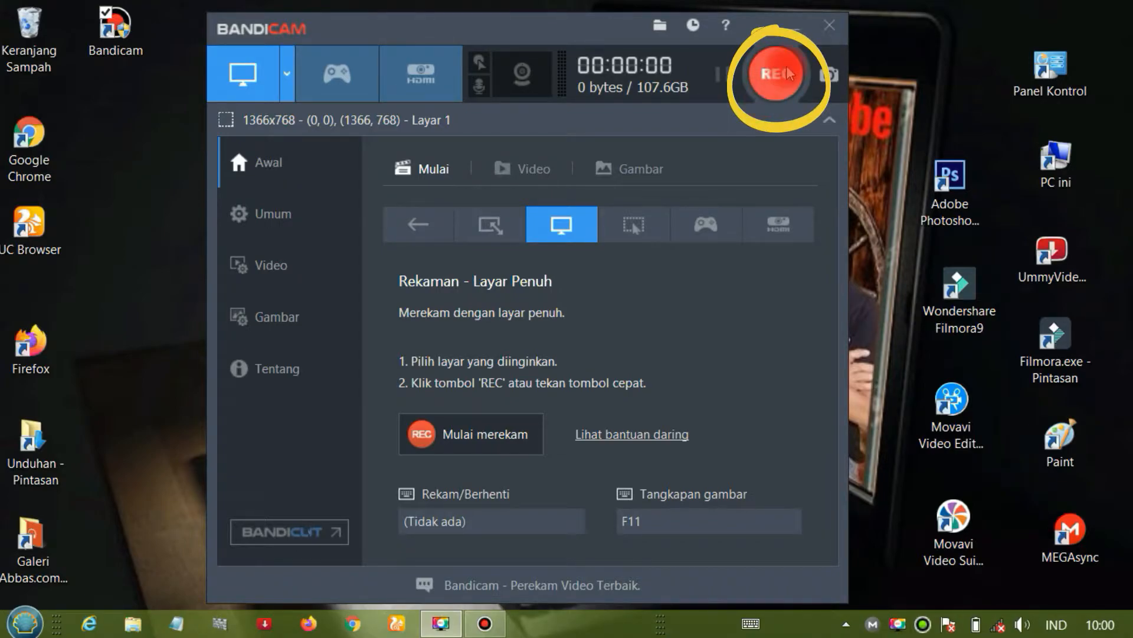
pyautogui.click(646, 232)
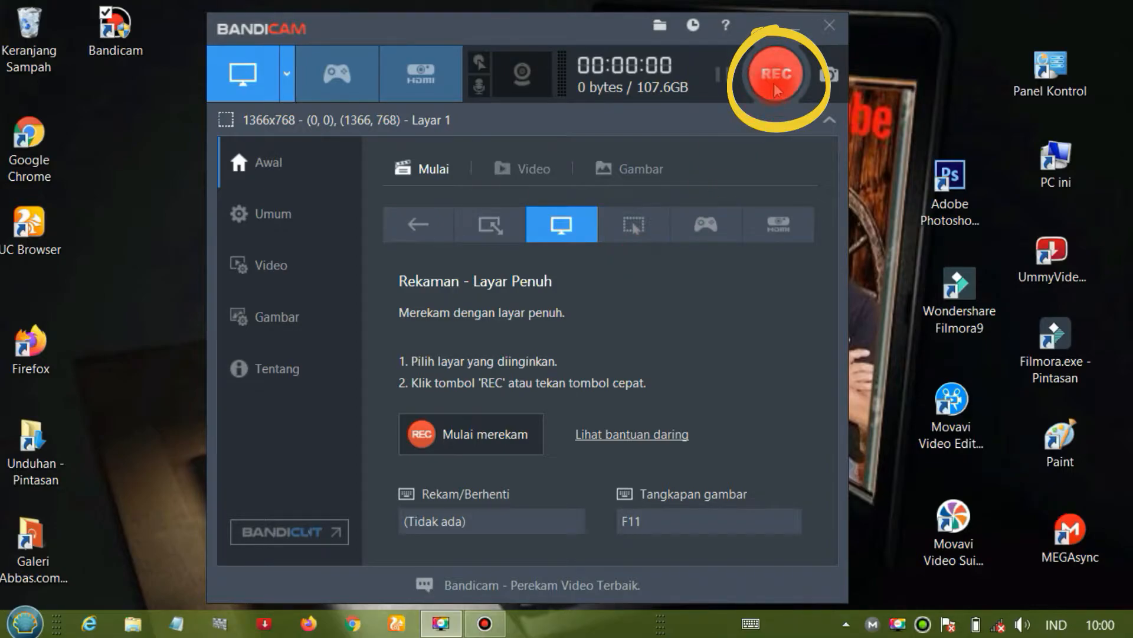
# - Choose the Unduhan (Downloads) folder as the save location for recordings in the general settings
pyautogui.click(266, 161)
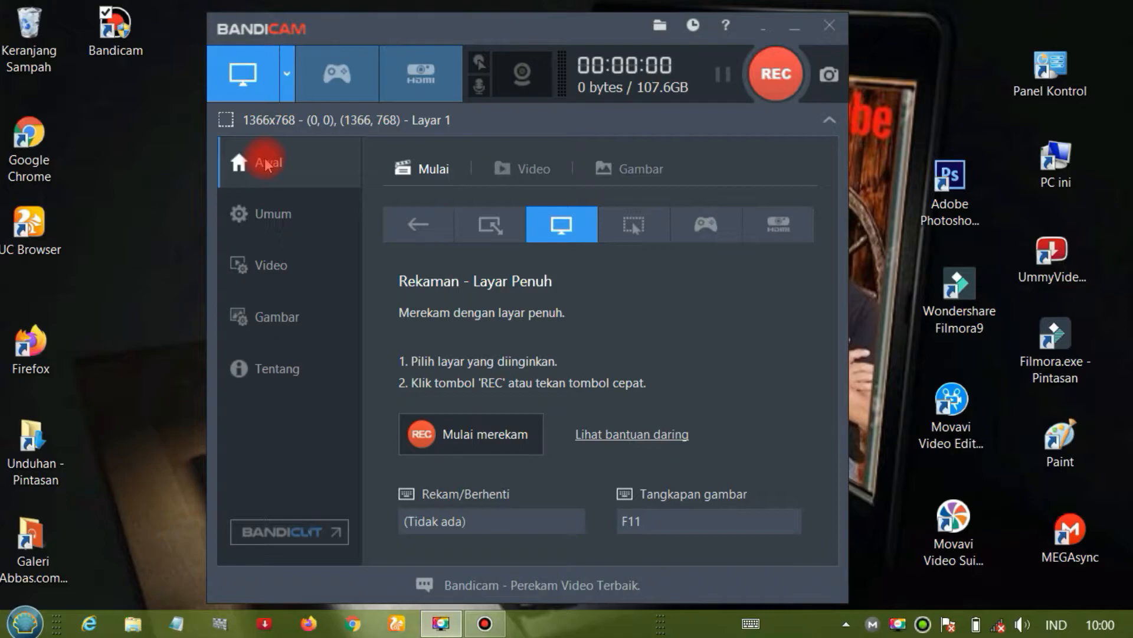
pyautogui.click(263, 224)
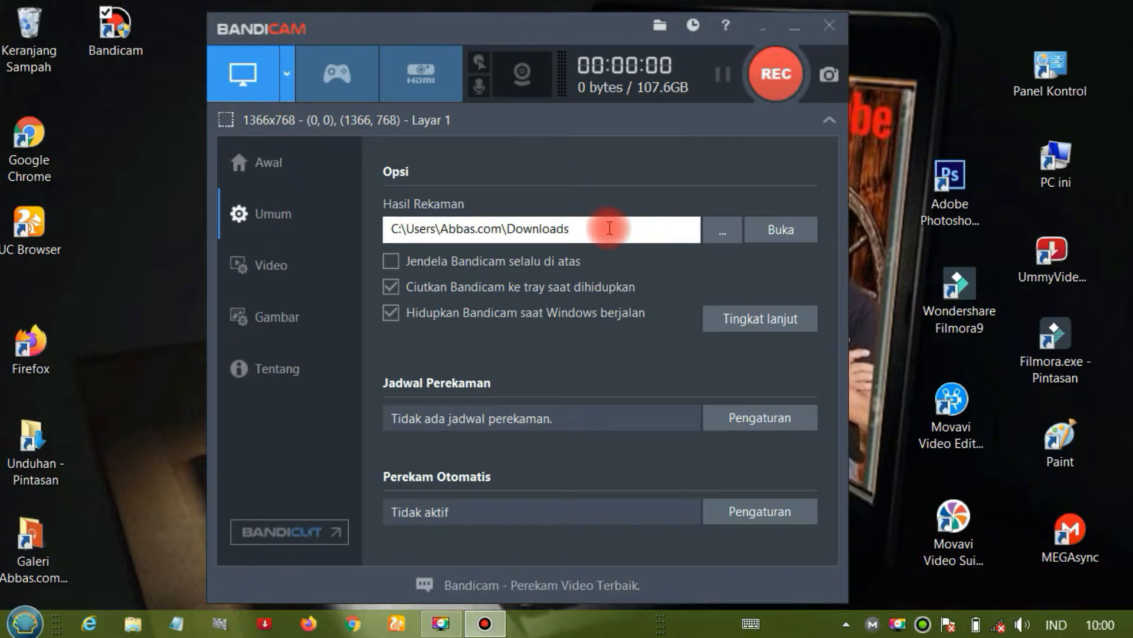
pyautogui.click(723, 236)
pyautogui.moveTo(374, 171)
pyautogui.mouseDown()
pyautogui.moveTo(378, 294)
pyautogui.moveTo(374, 174)
pyautogui.mouseUp()
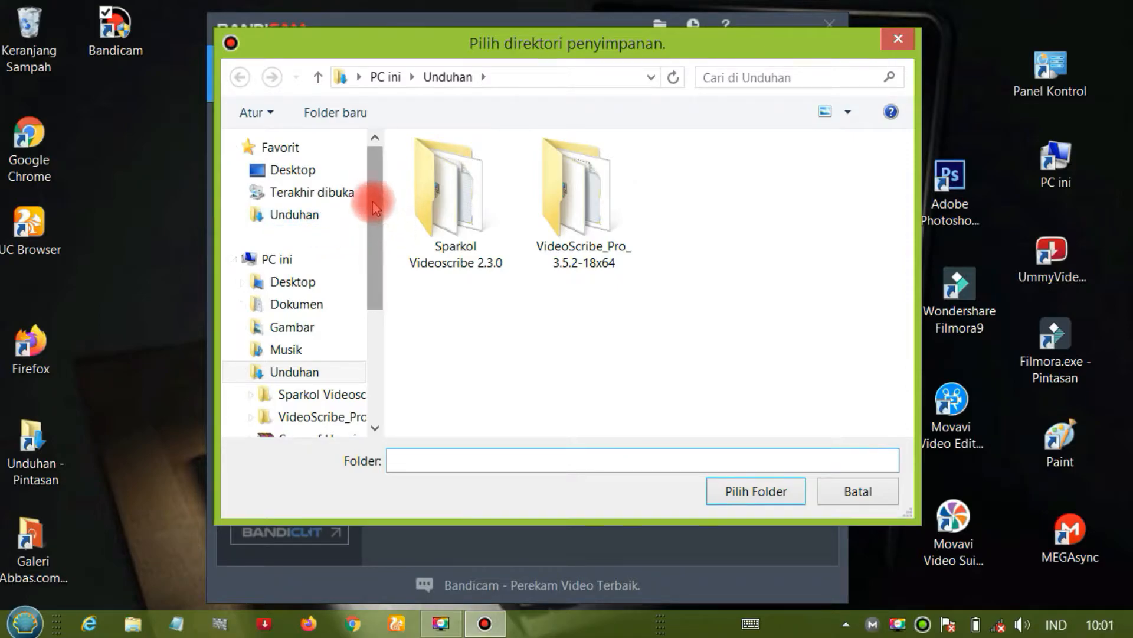
pyautogui.click(311, 214)
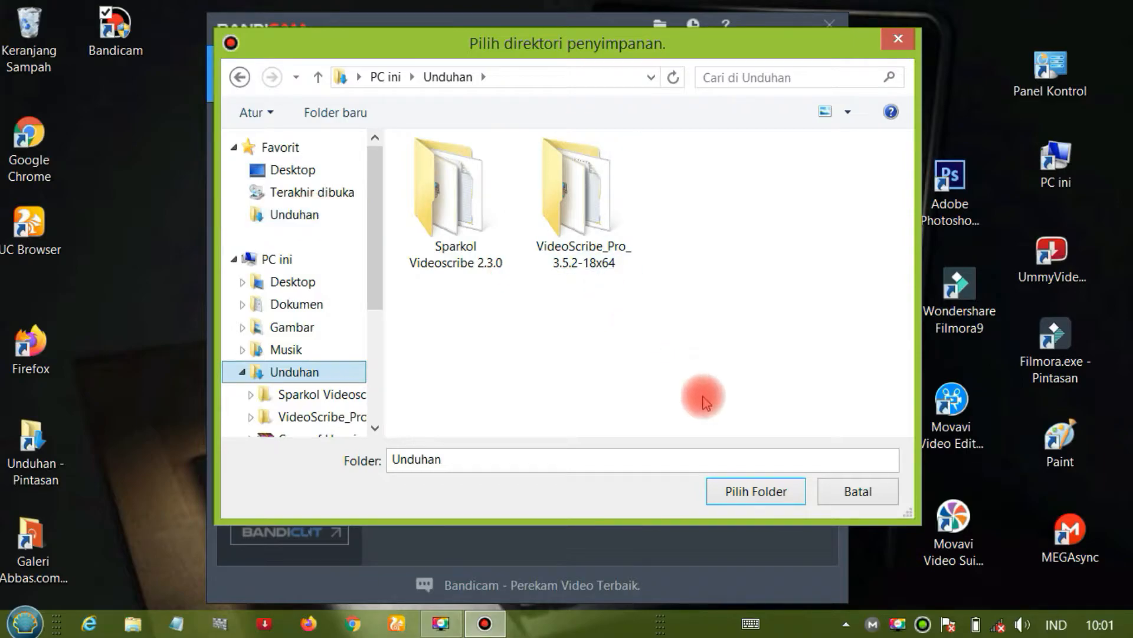
pyautogui.click(752, 499)
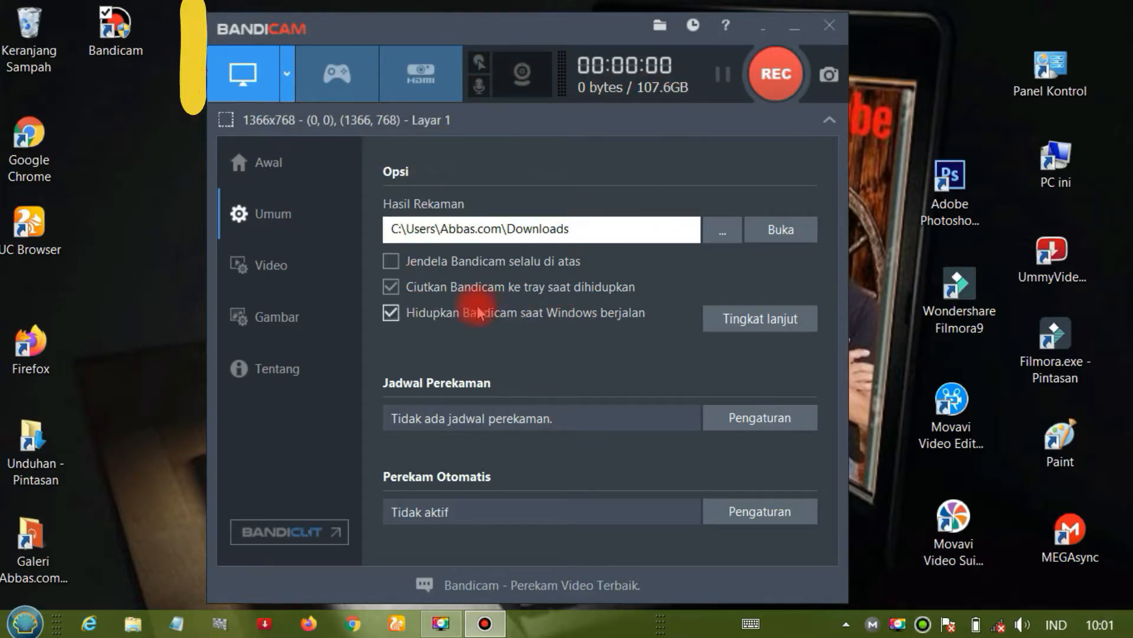
# - Switch the always-on-top window option on and off again, and minimise Bandicam to the tray and restore it
pyautogui.click(391, 261)
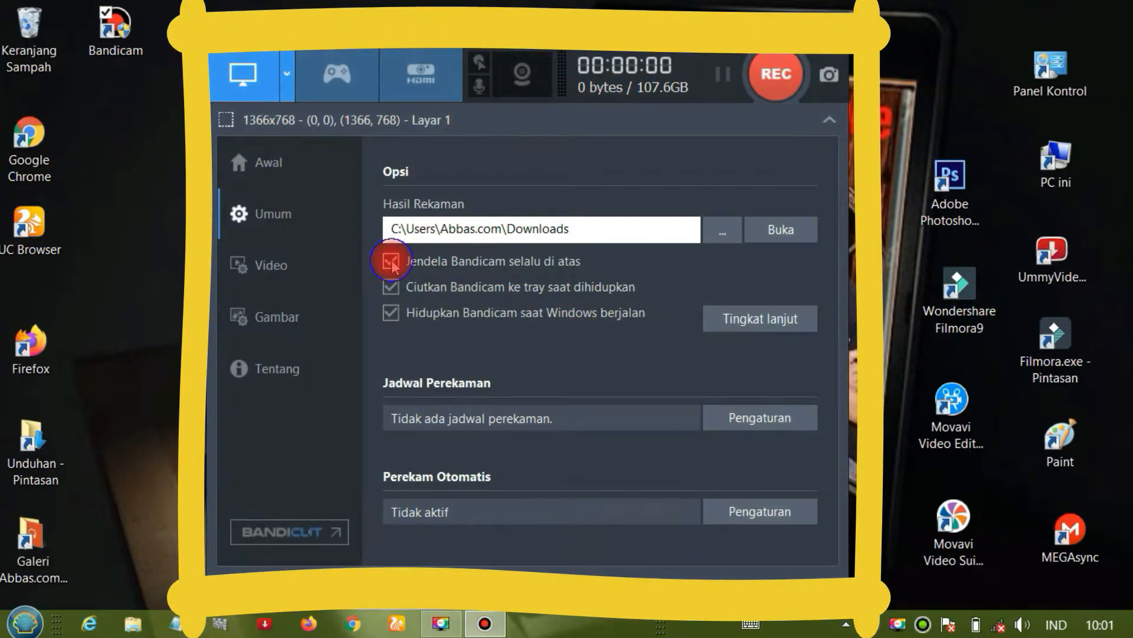
pyautogui.click(392, 264)
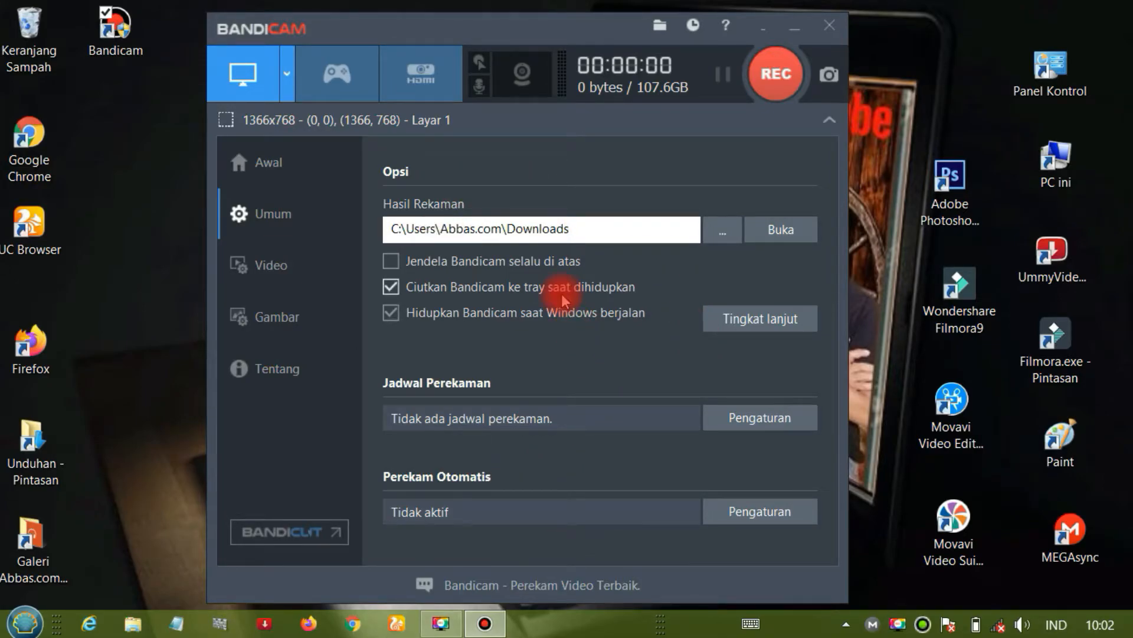
pyautogui.click(761, 24)
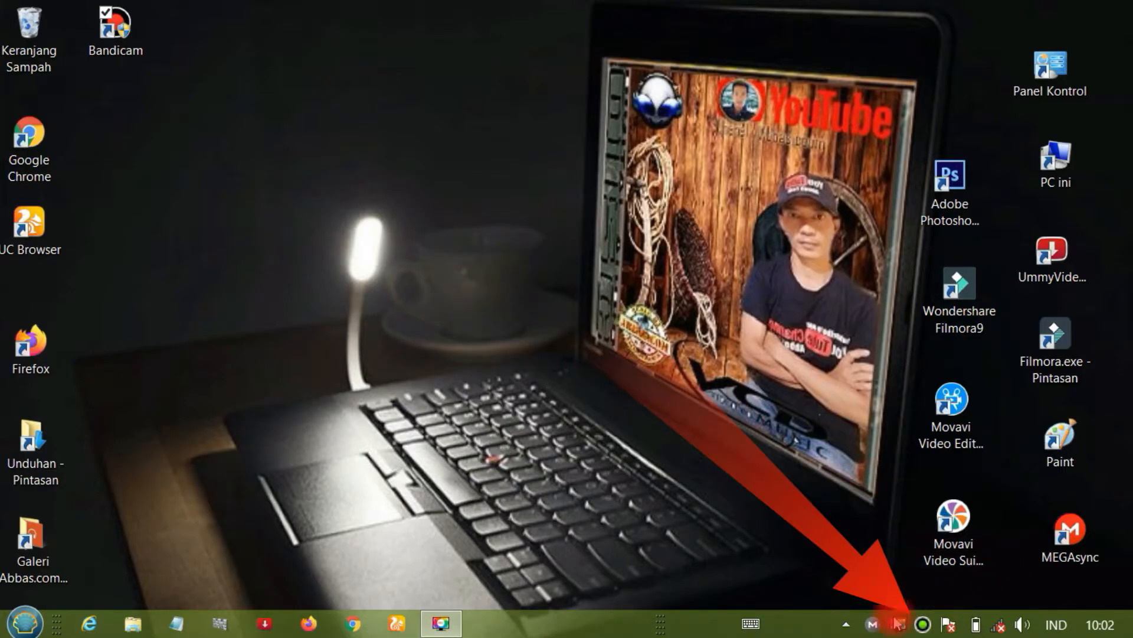
pyautogui.click(921, 625)
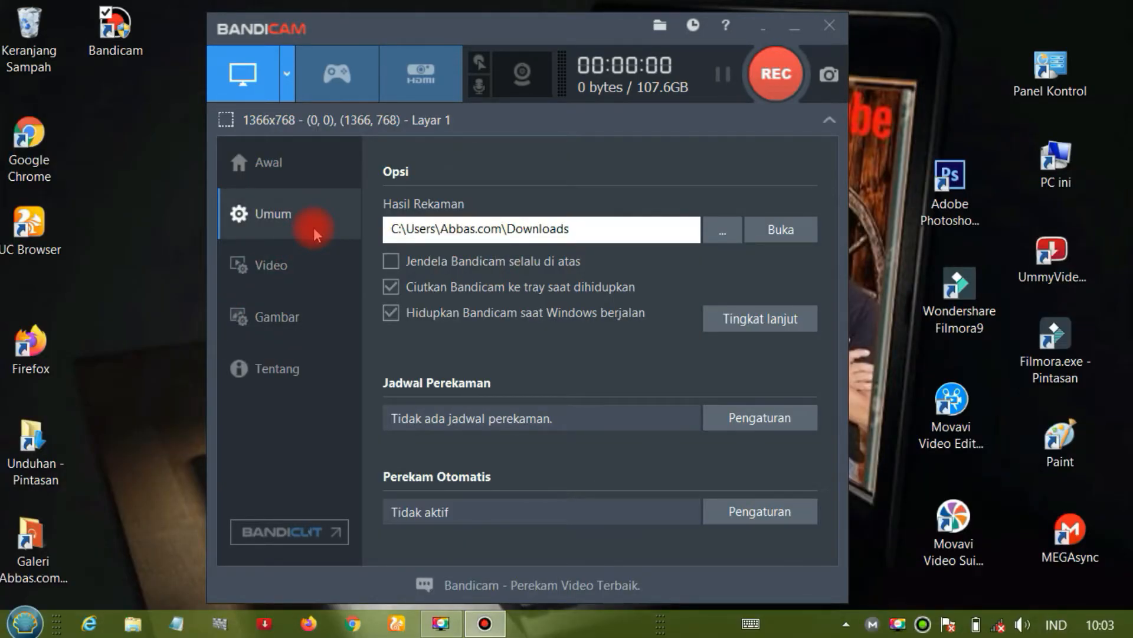
# - In the video recording settings, switch the record/stop hotkey and the pause hotkey on and off again
pyautogui.click(297, 267)
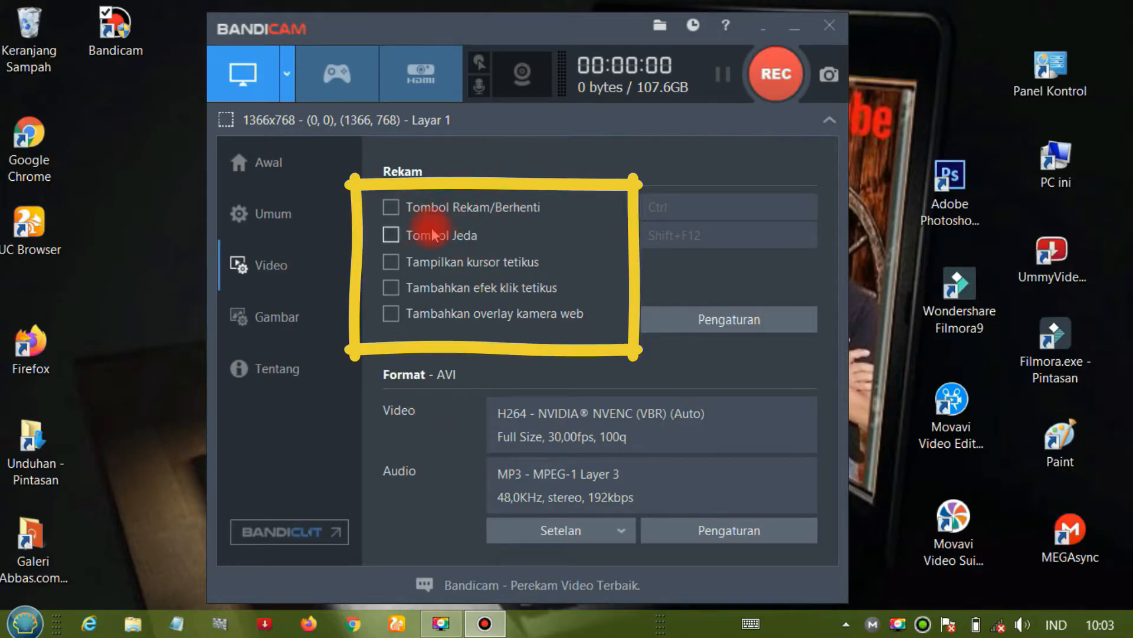
pyautogui.click(390, 208)
pyautogui.click(658, 207)
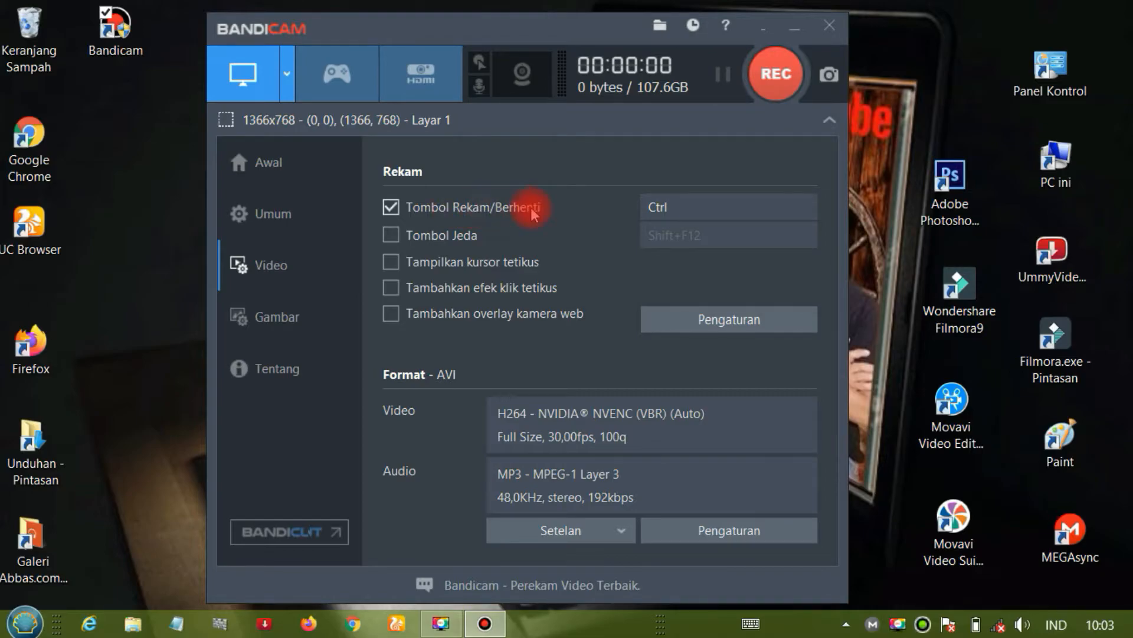
pyautogui.click(386, 213)
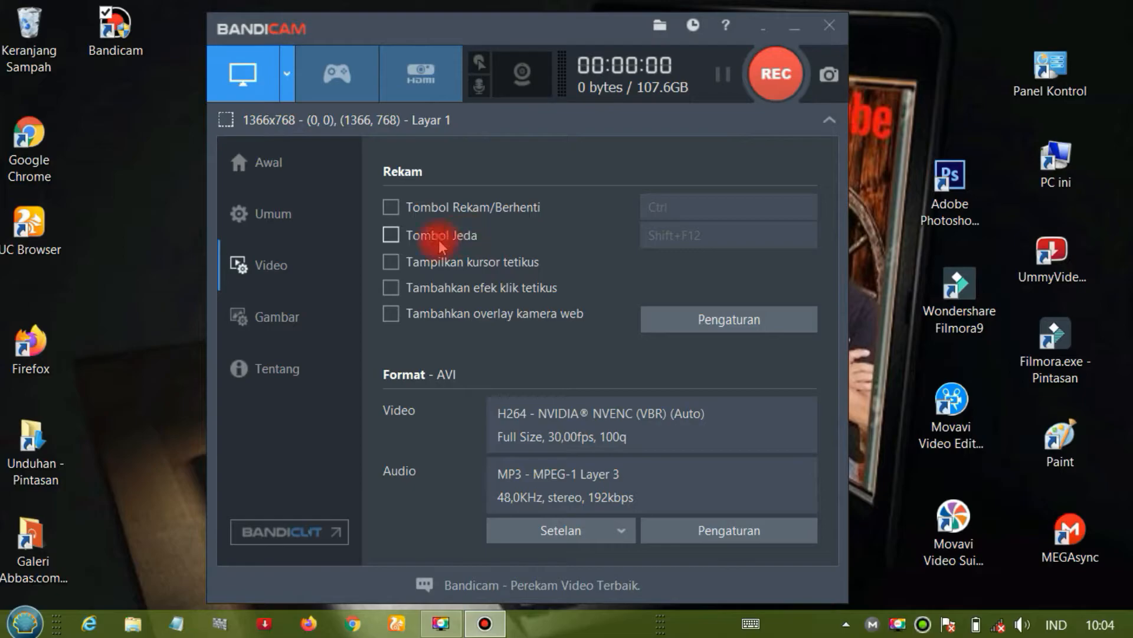
pyautogui.click(392, 236)
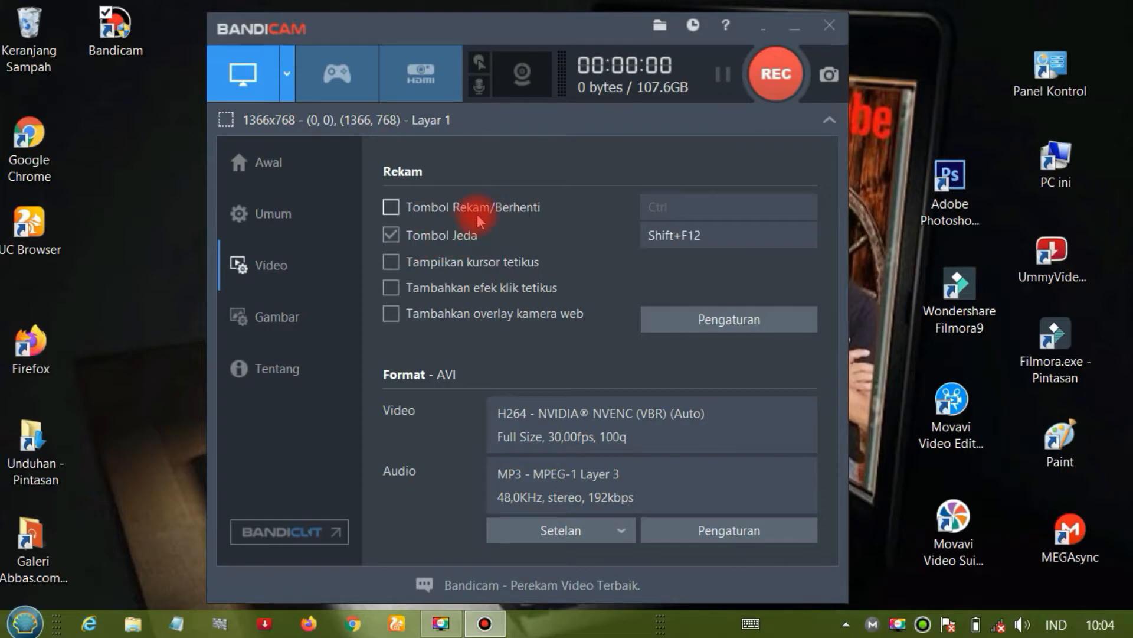
pyautogui.click(392, 236)
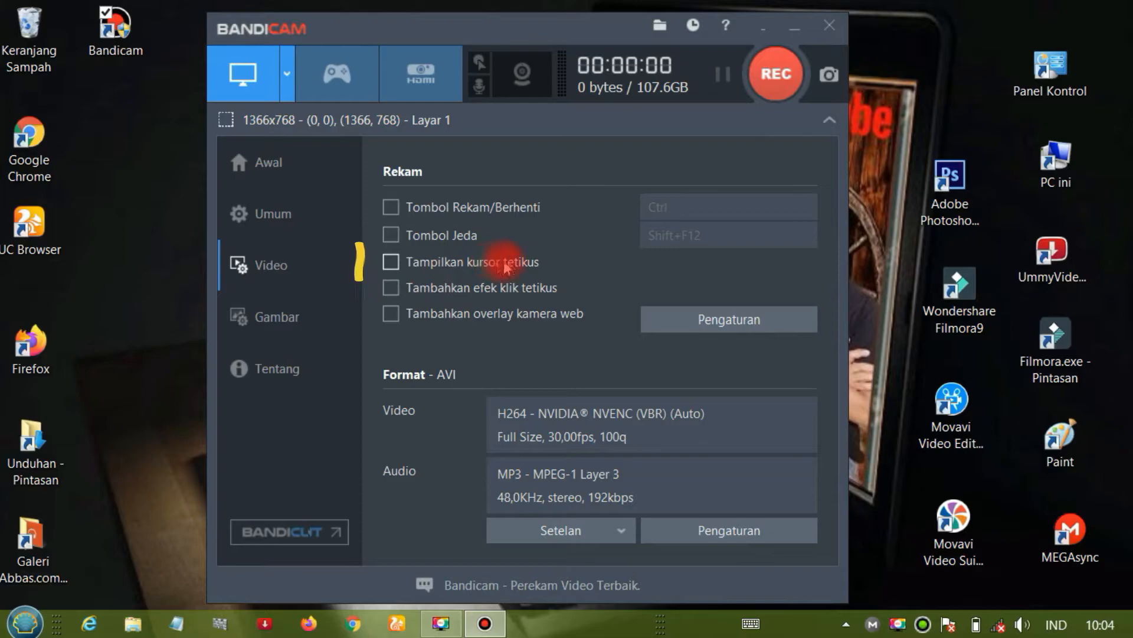
# - Enable showing the mouse cursor in recordings, and toggle it off and on in the mouse effect settings to compare the preview
pyautogui.click(399, 266)
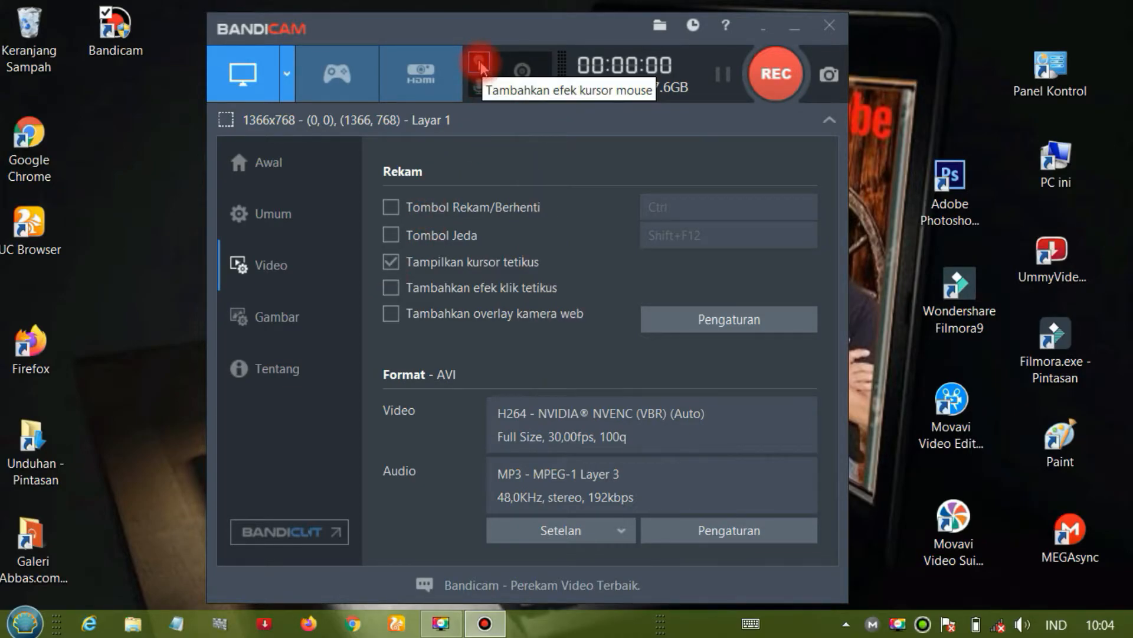
pyautogui.click(480, 63)
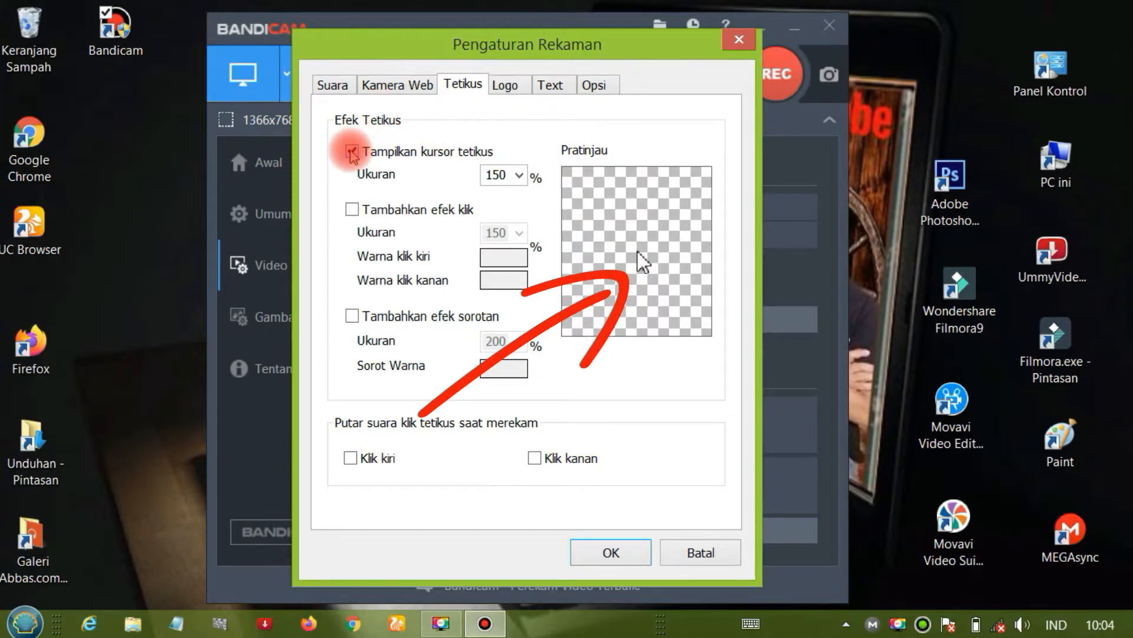
pyautogui.click(352, 154)
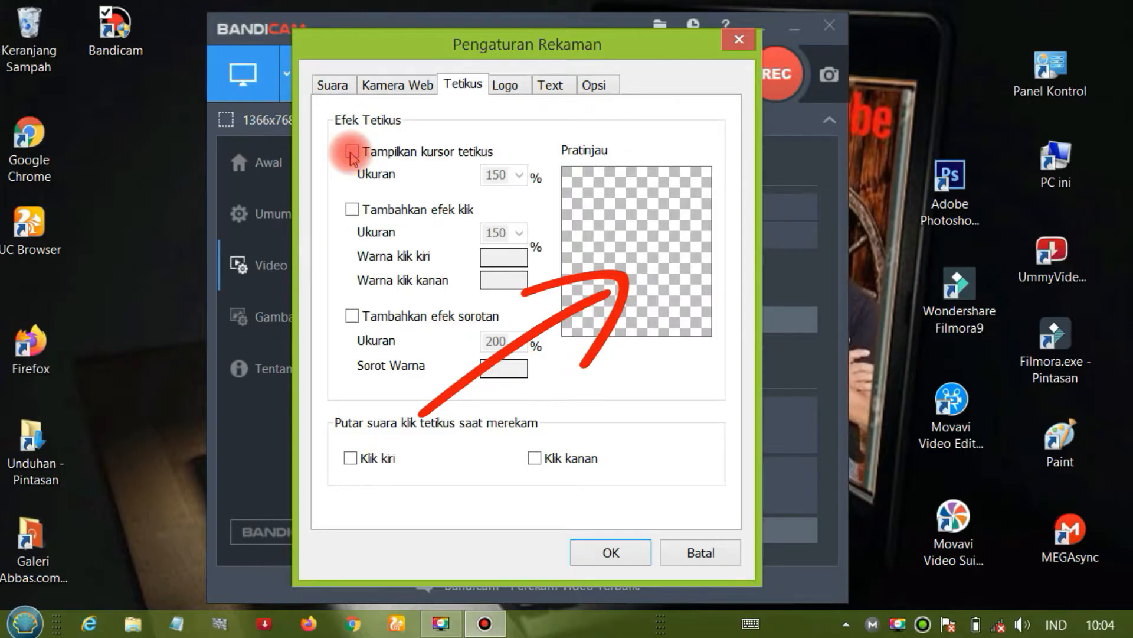
pyautogui.click(352, 154)
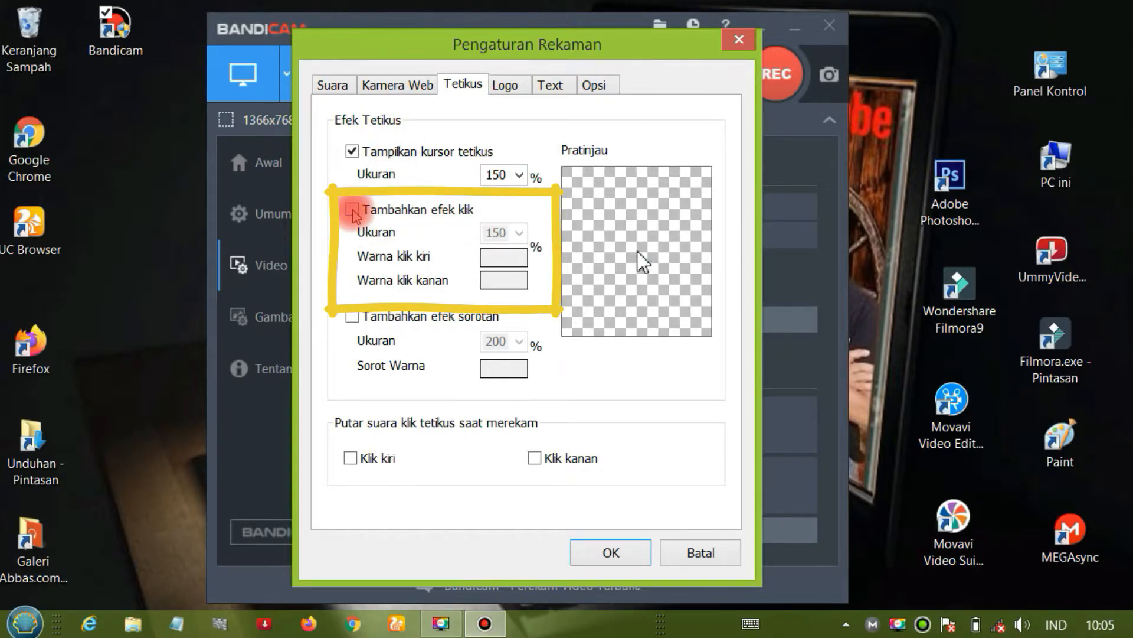
# - Add the mouse click effect to recordings and set its size to 150%
pyautogui.click(353, 214)
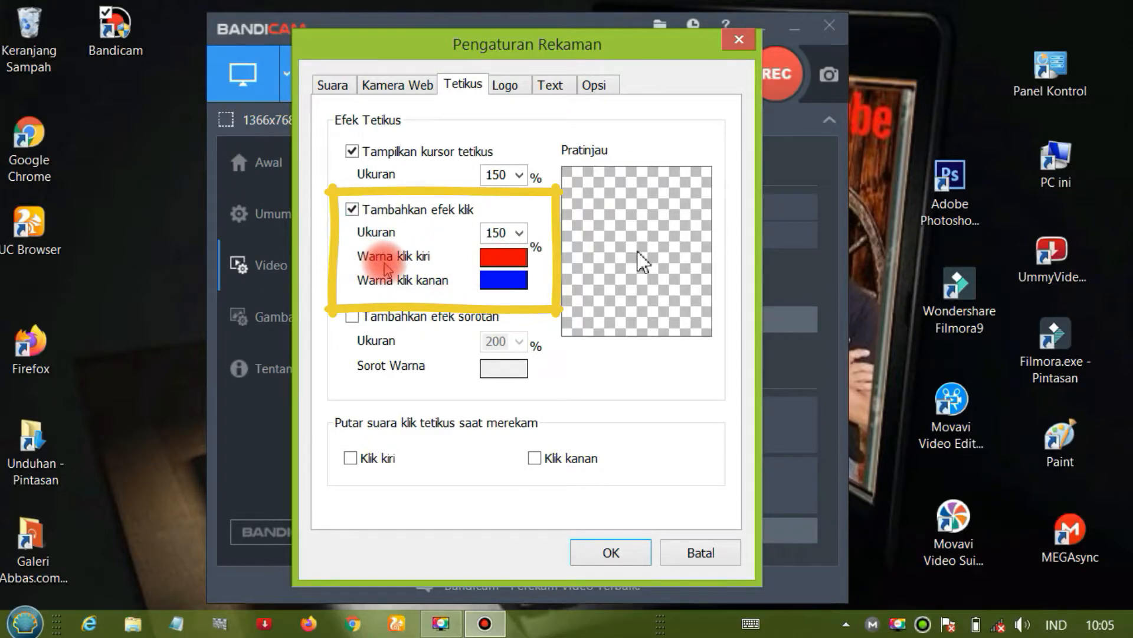
pyautogui.click(518, 235)
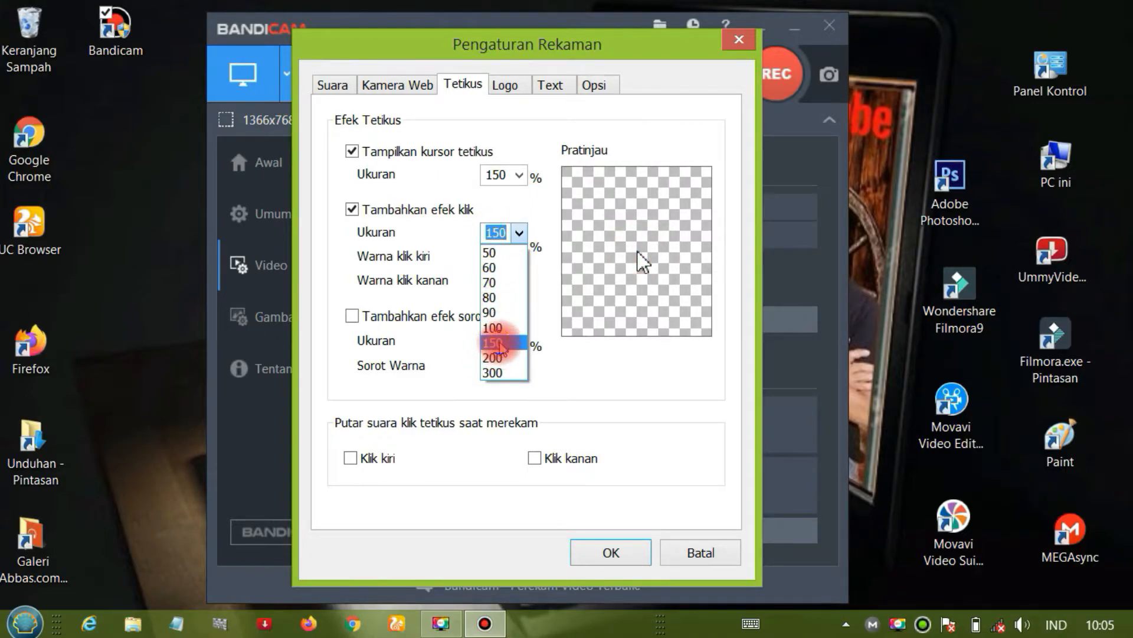
pyautogui.click(499, 342)
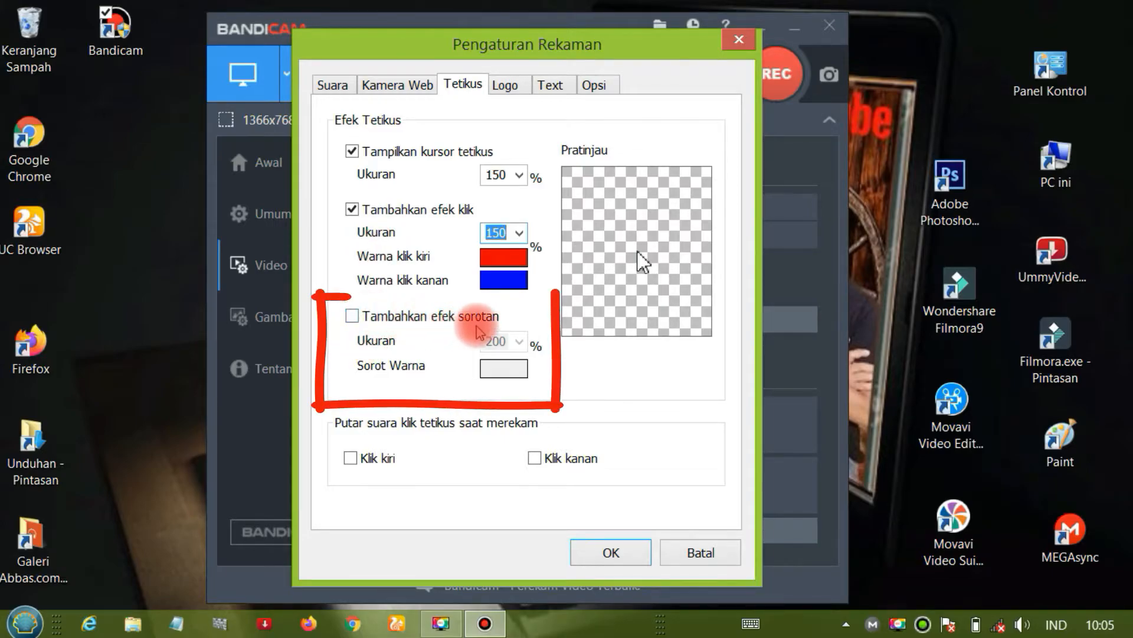
# - Add a dark blue cursor highlight effect at 100% size, and turn on the left and right mouse click sounds while recording
pyautogui.click(351, 317)
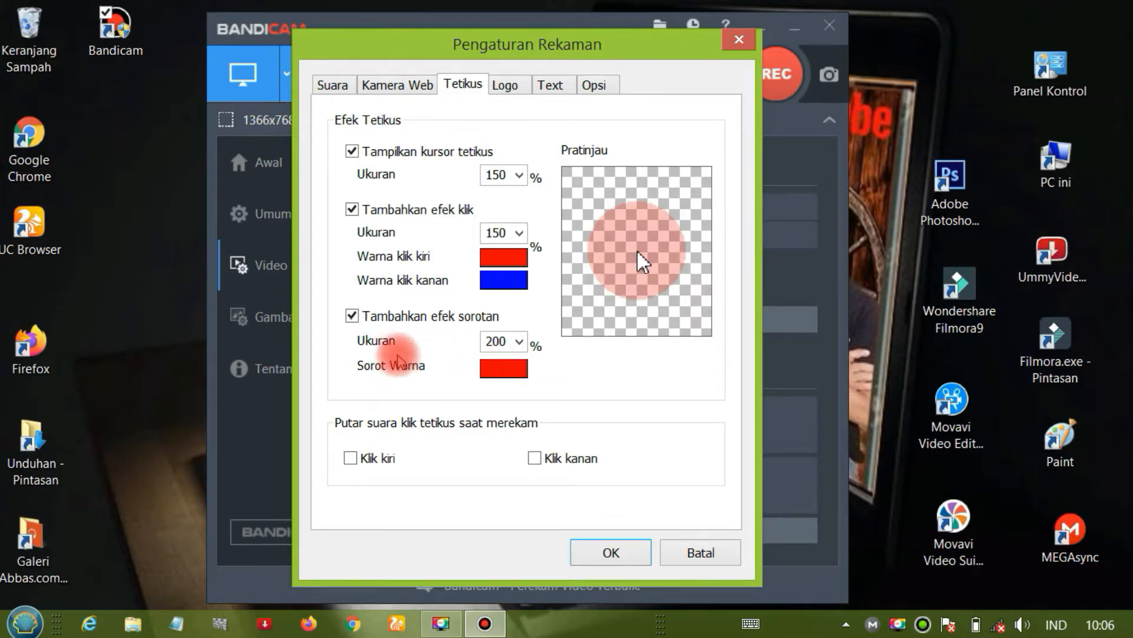
pyautogui.click(519, 342)
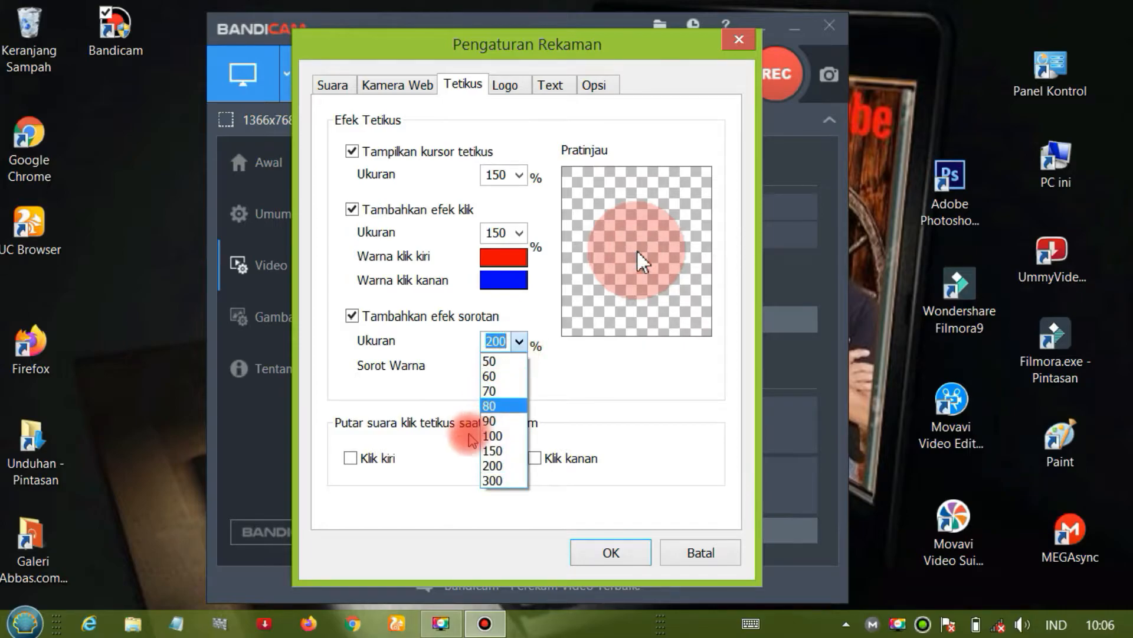
pyautogui.click(503, 437)
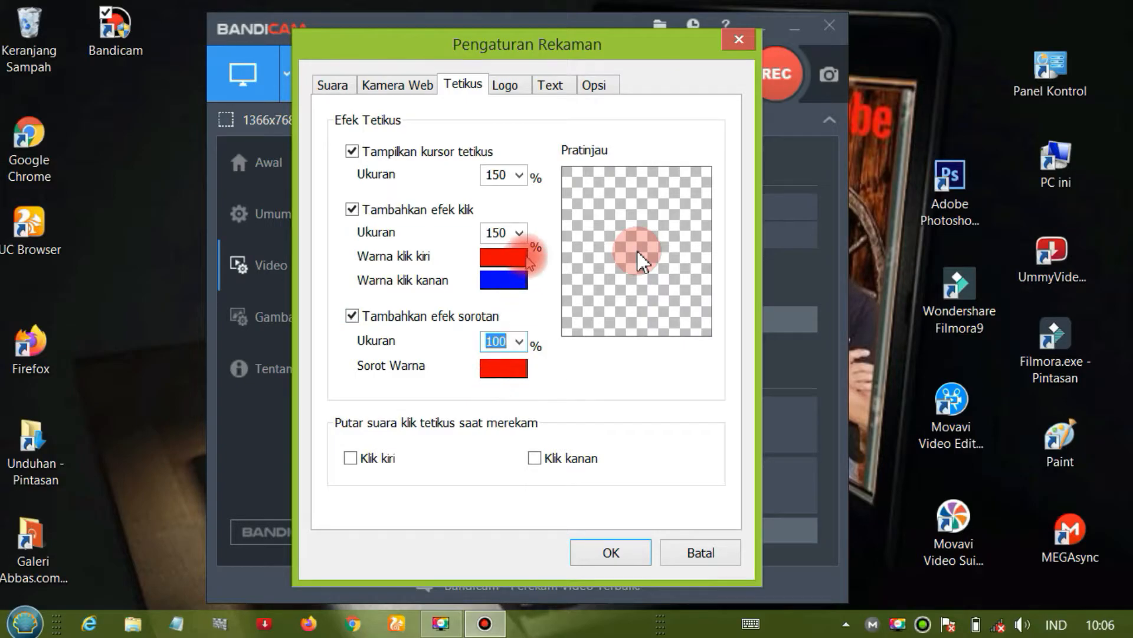
pyautogui.click(499, 372)
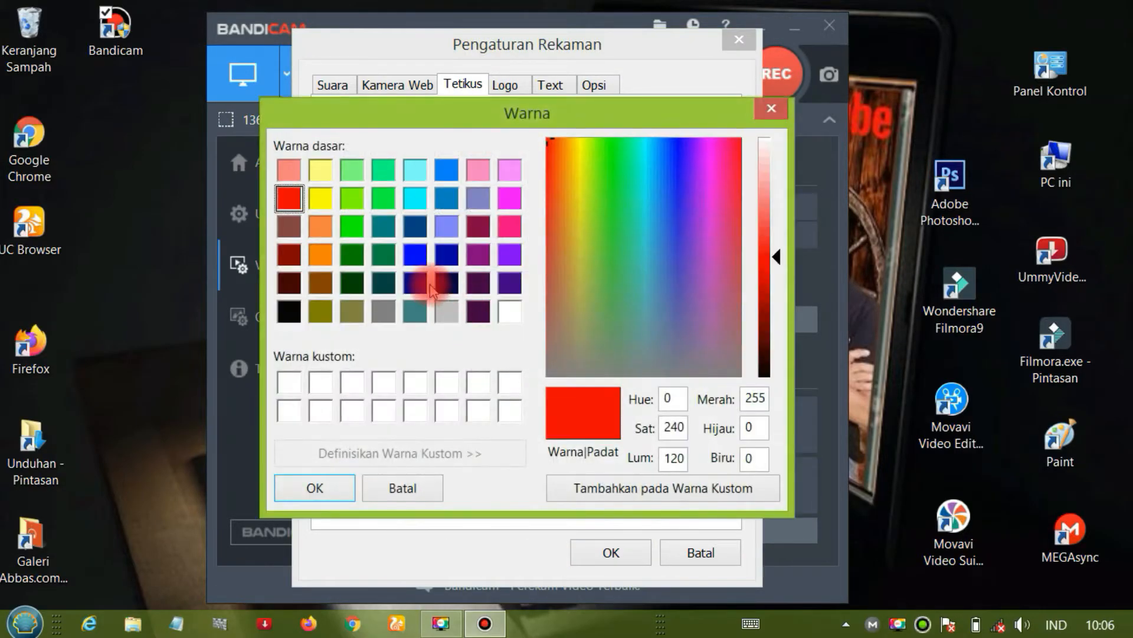
pyautogui.click(446, 255)
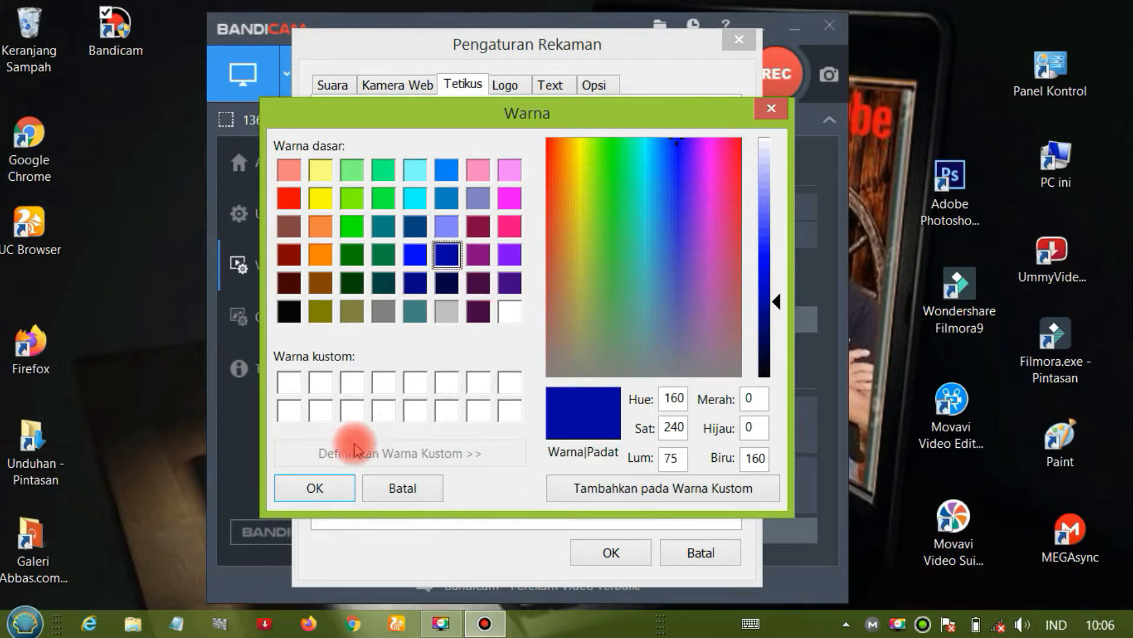
pyautogui.click(315, 488)
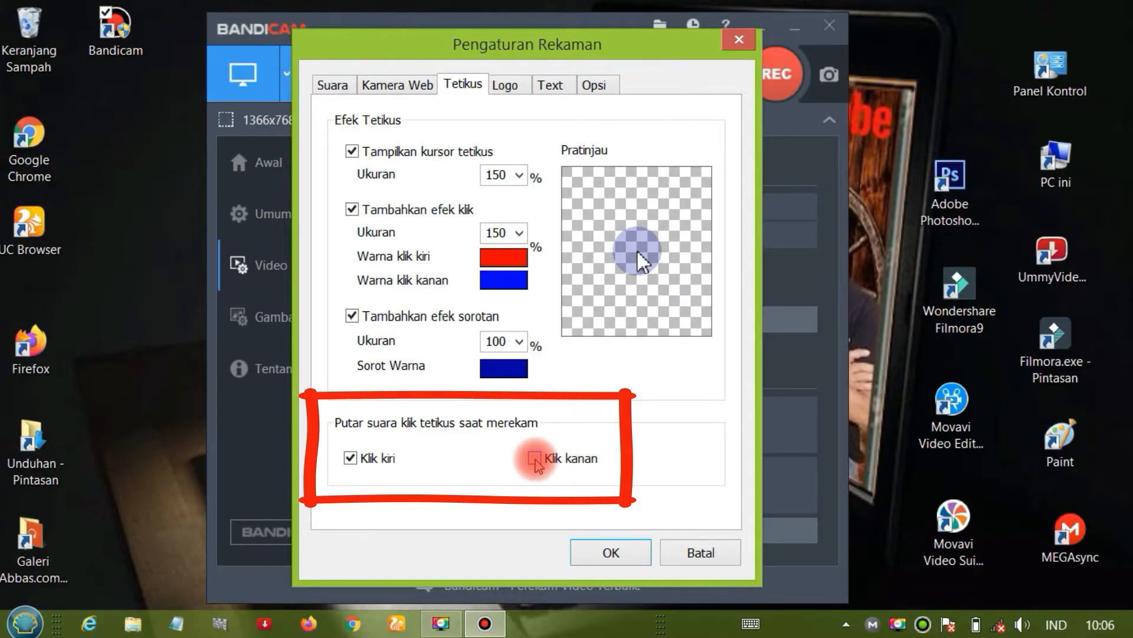
pyautogui.click(535, 459)
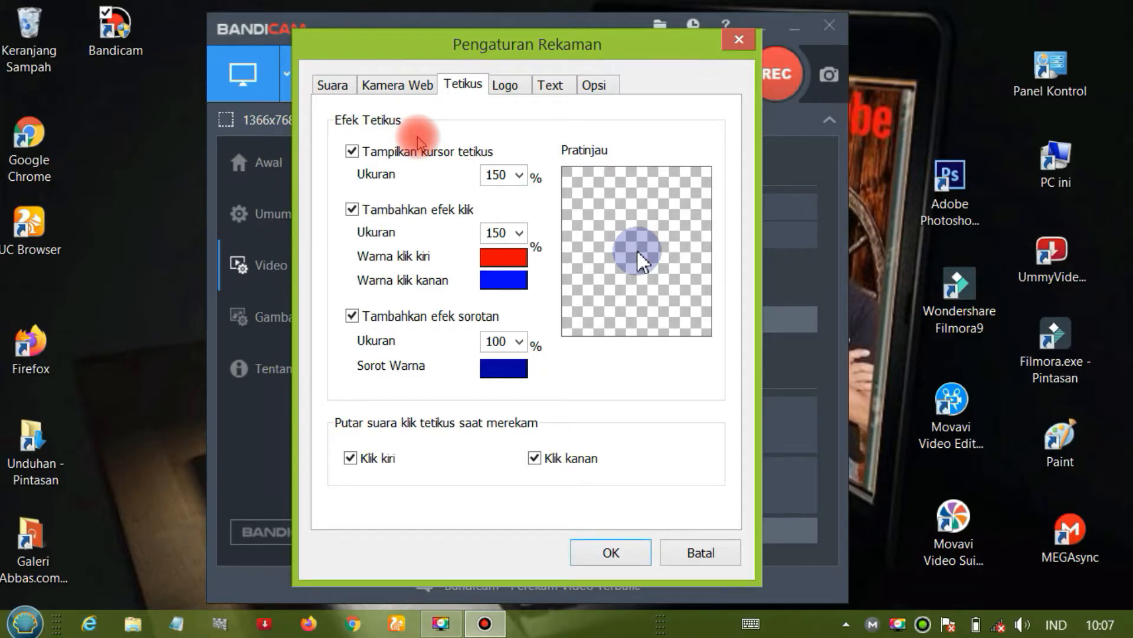
# - Review the logo, text overlay and recording priority options, and save the recording settings with the mouse effects
pyautogui.click(497, 88)
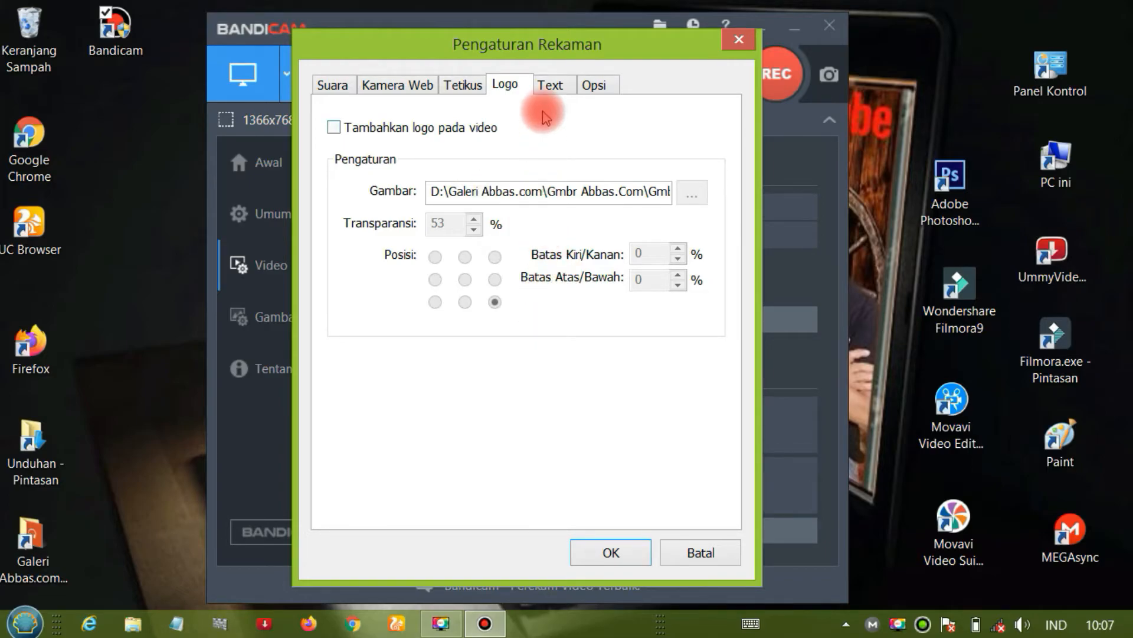
pyautogui.click(553, 86)
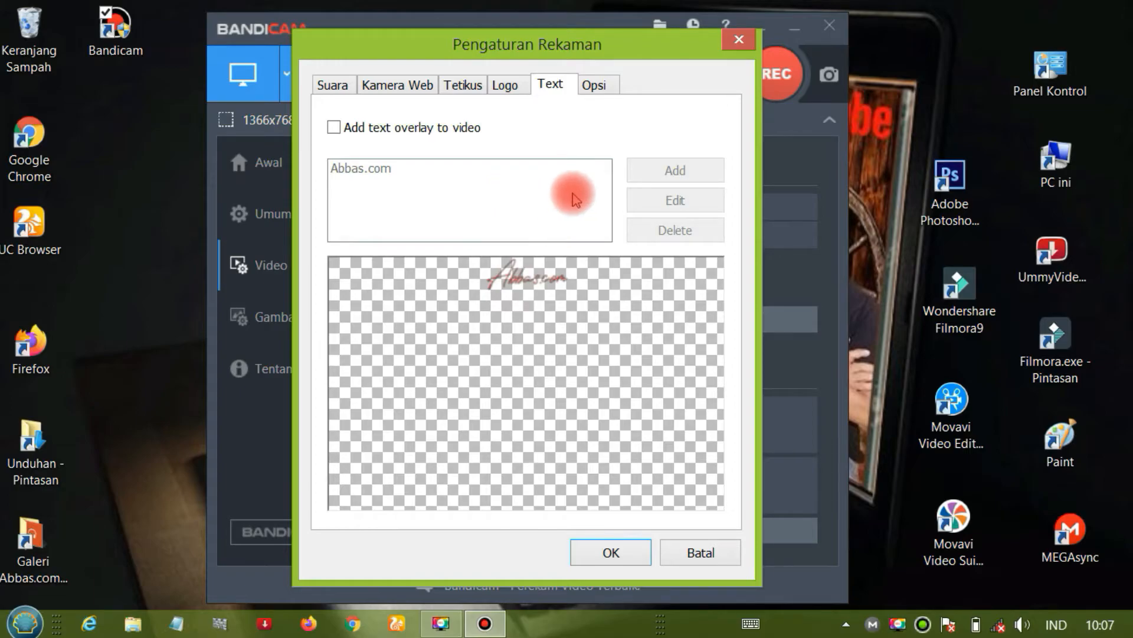
pyautogui.click(596, 86)
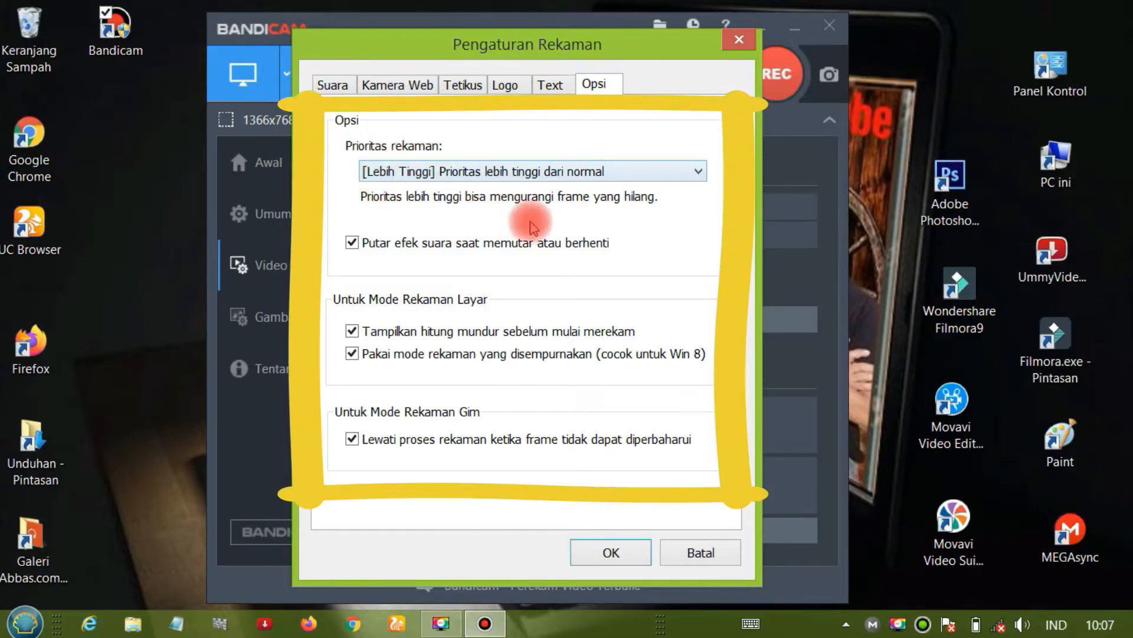
pyautogui.click(698, 172)
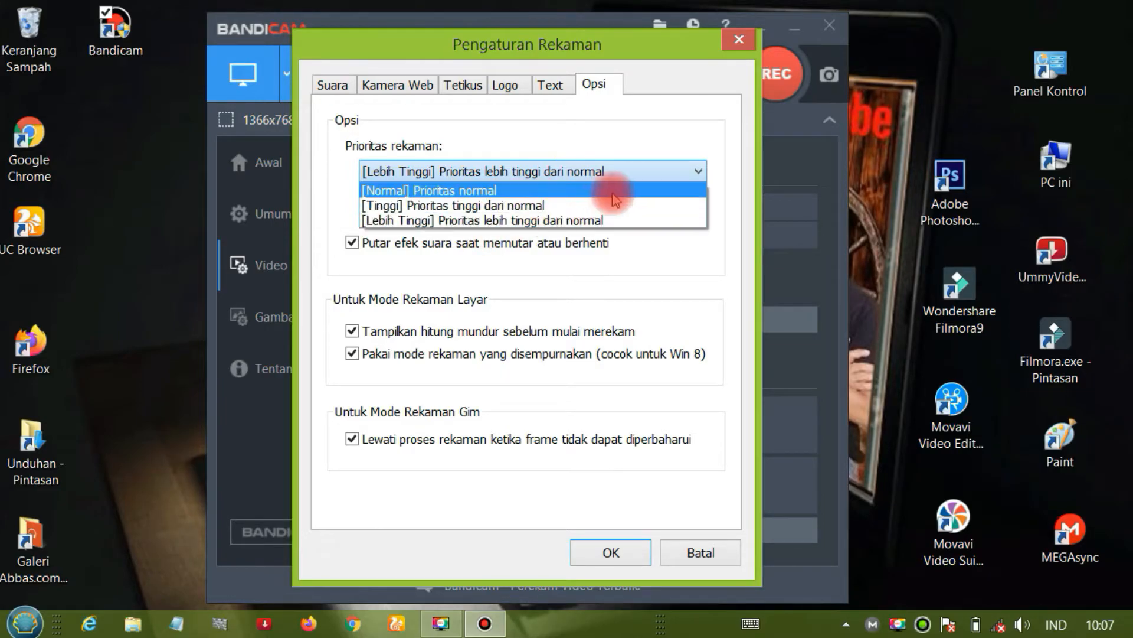
pyautogui.click(698, 172)
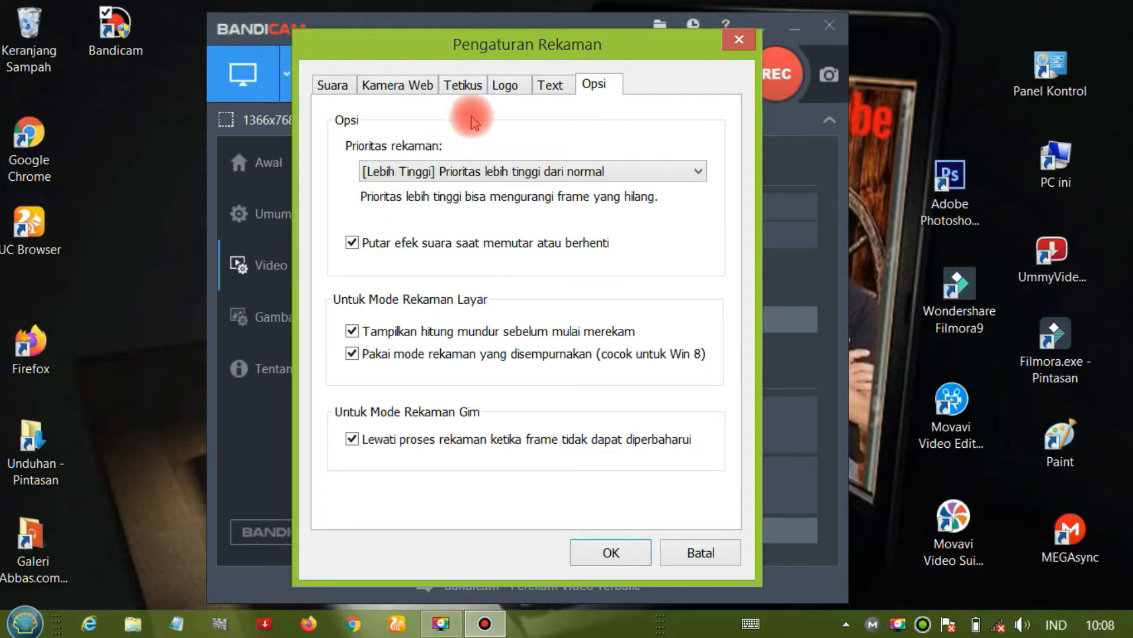
pyautogui.click(470, 89)
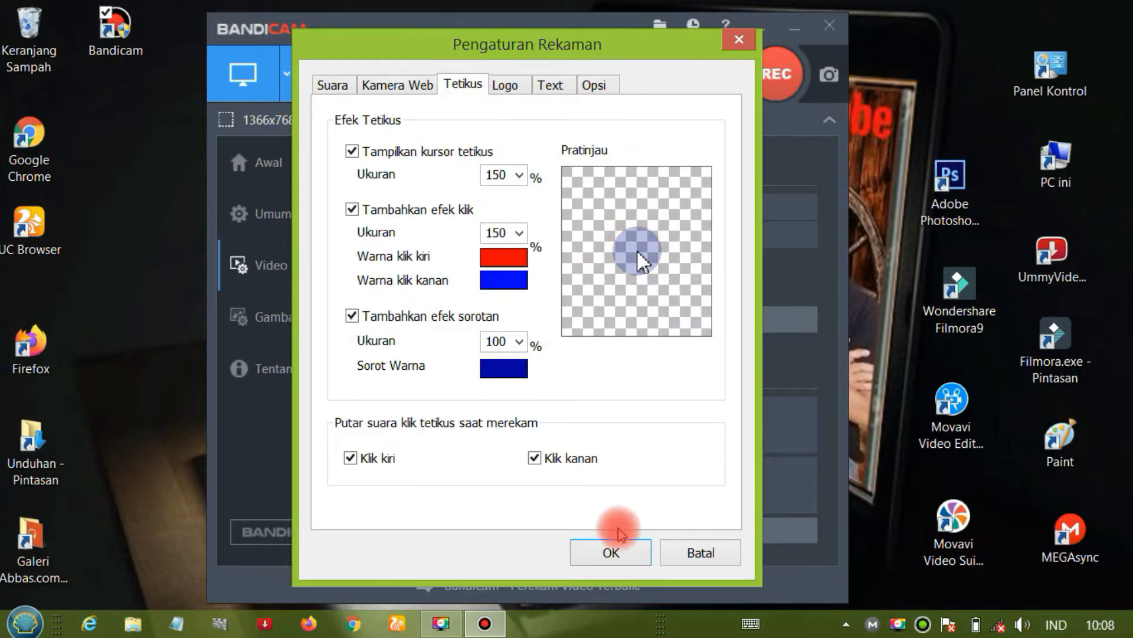
pyautogui.click(608, 553)
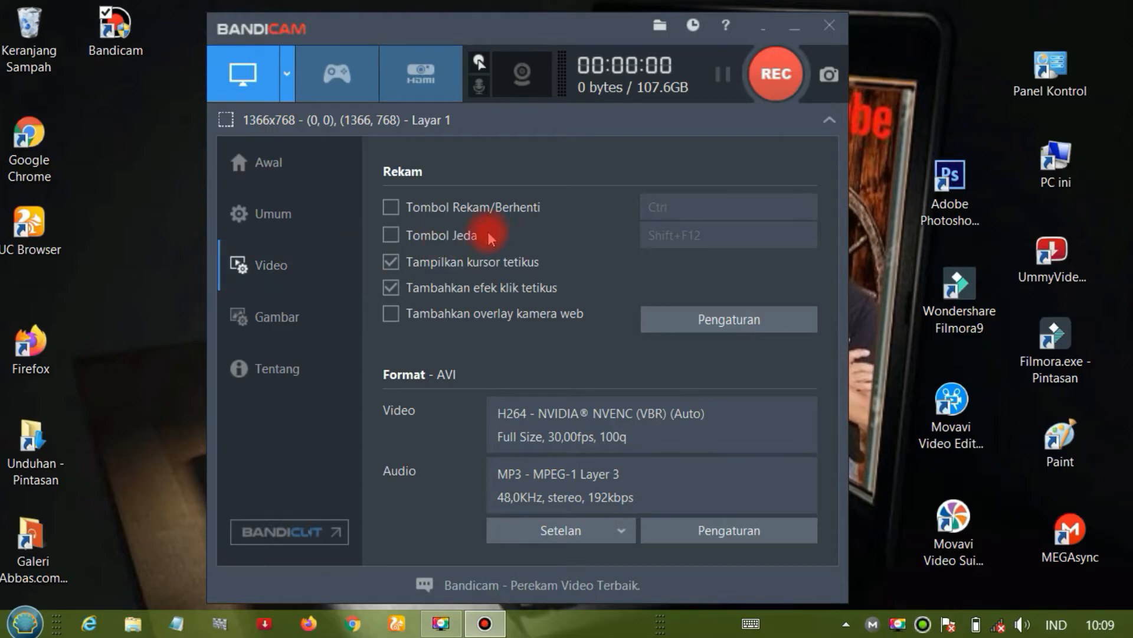
# - Turn on sound recording, keeping (Standar Alat Suara) as the main device and the second device (microphone) off, and save
pyautogui.click(479, 89)
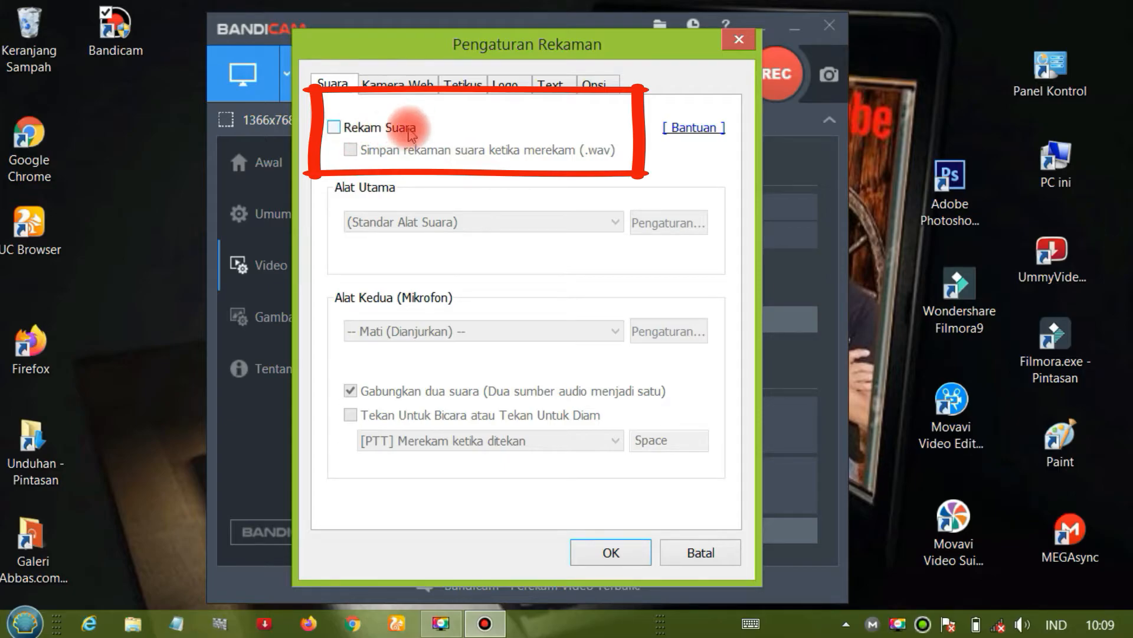
pyautogui.click(334, 128)
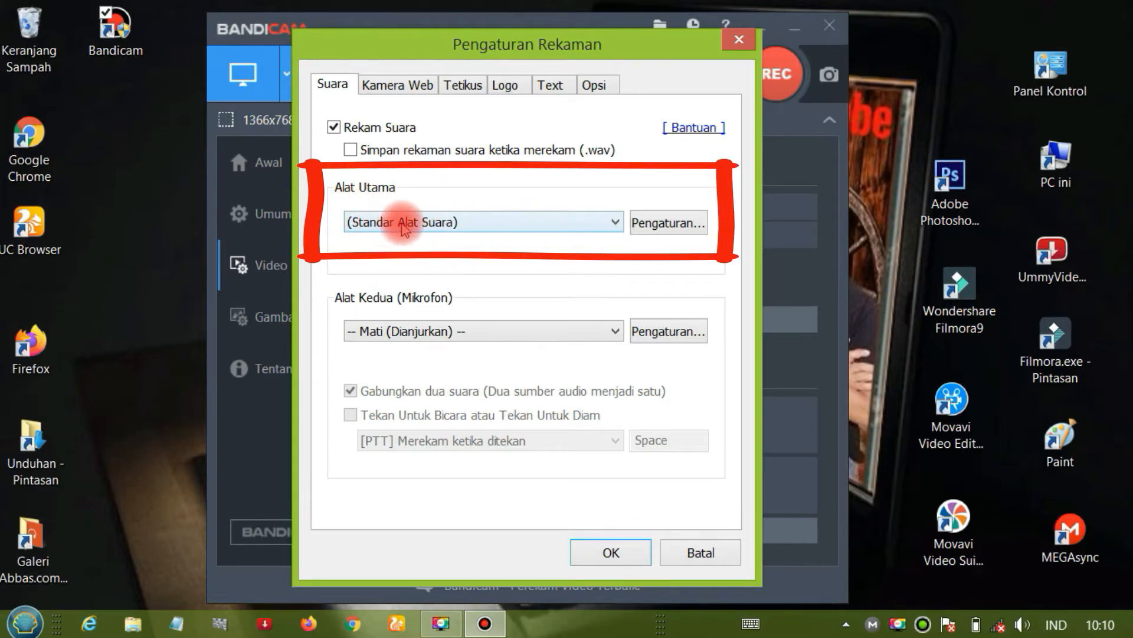
pyautogui.click(616, 222)
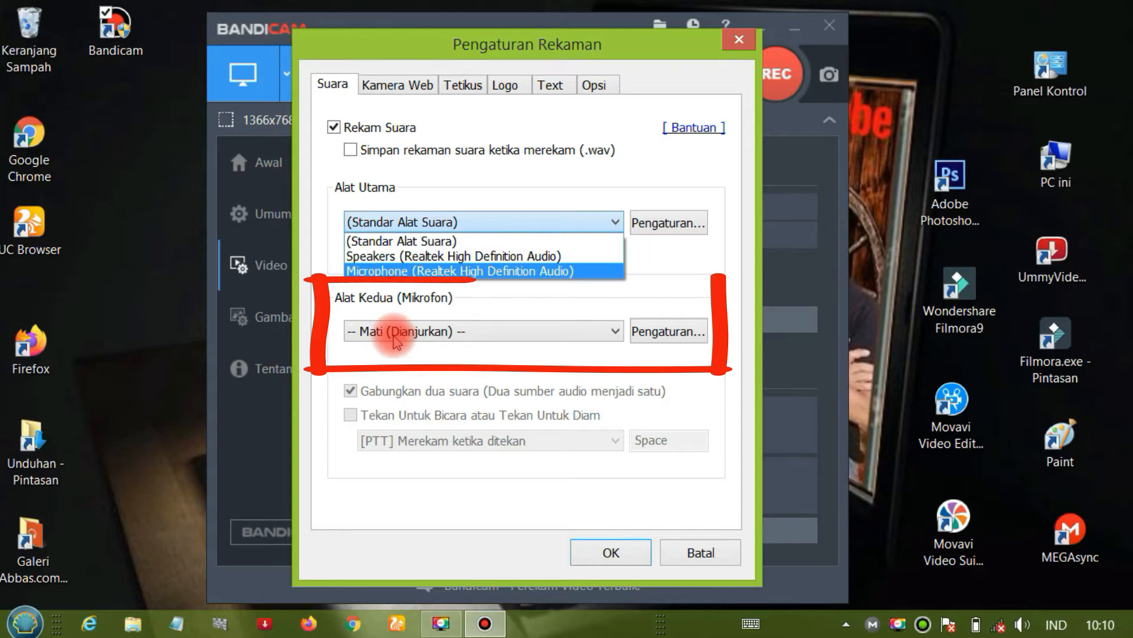
pyautogui.click(614, 331)
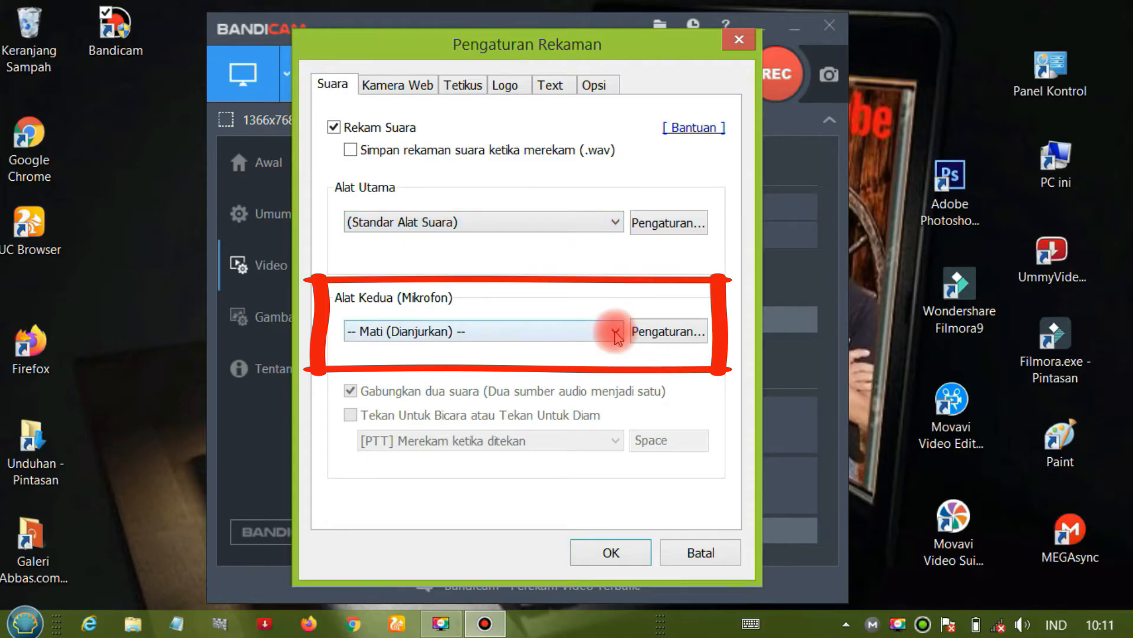
pyautogui.click(615, 331)
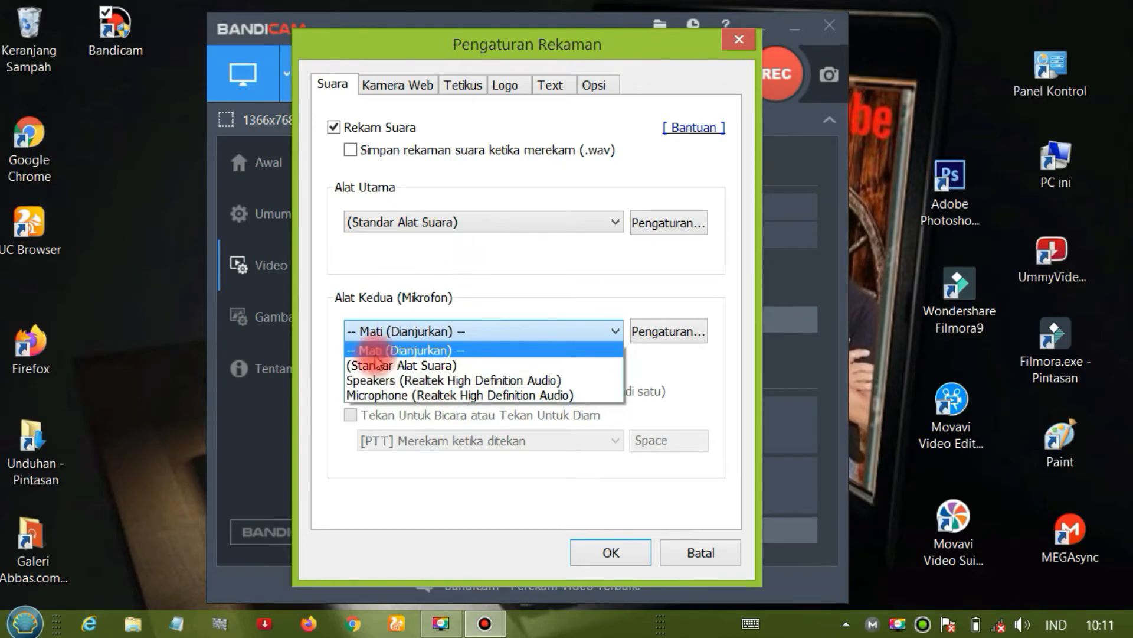
pyautogui.click(614, 332)
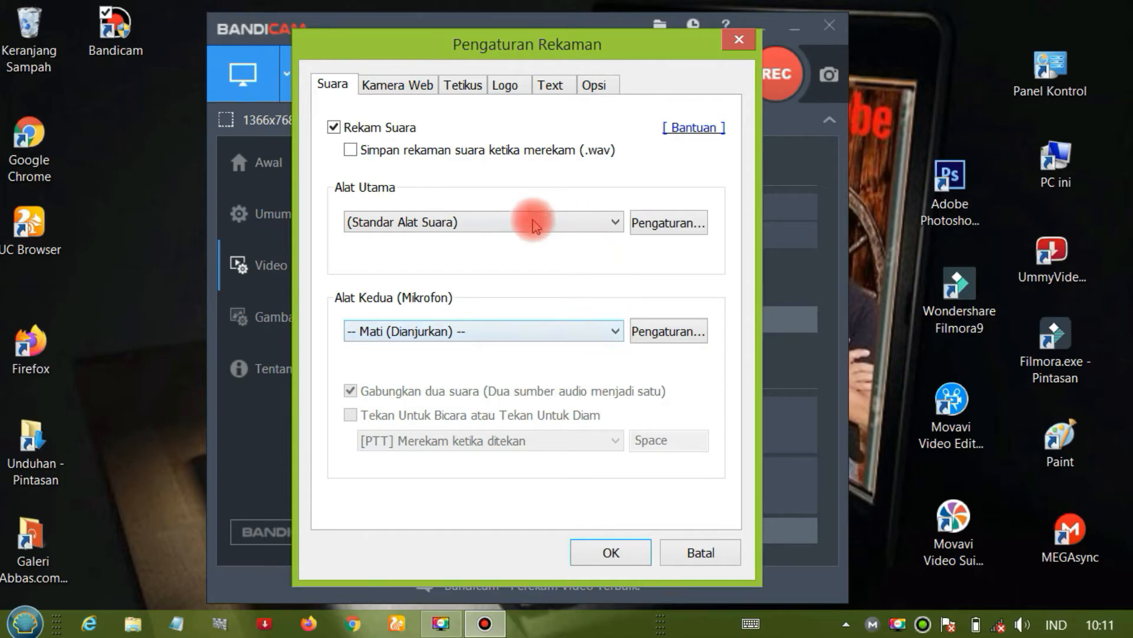
pyautogui.click(611, 555)
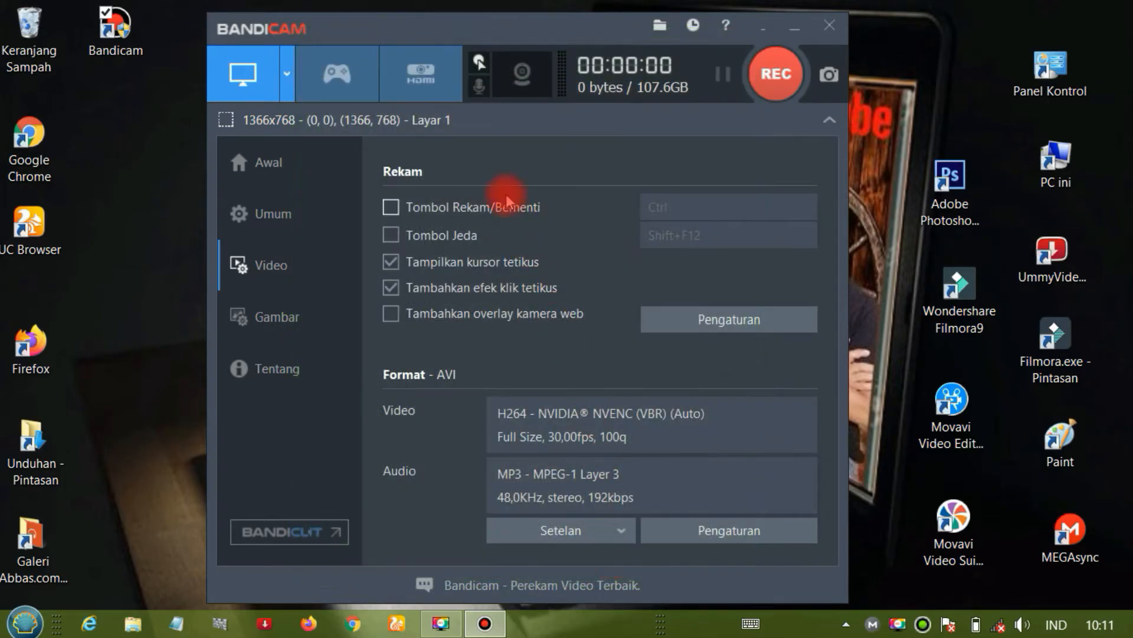
# - Enable the webcam overlay on recorded video and open the webcam preview with its additional settings
pyautogui.click(521, 77)
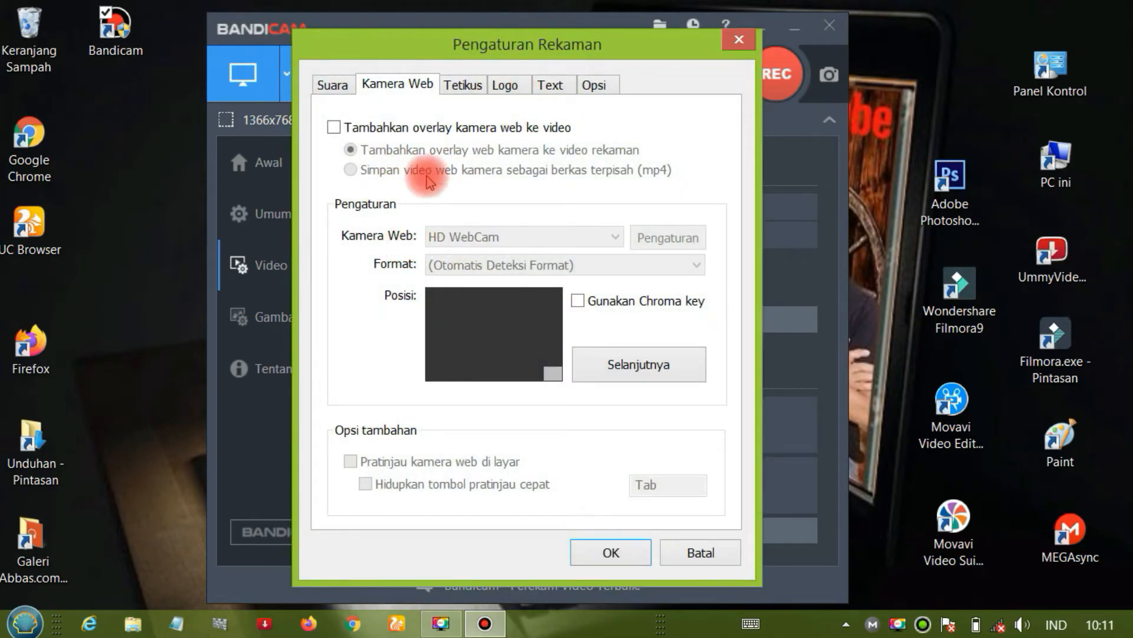
pyautogui.click(334, 128)
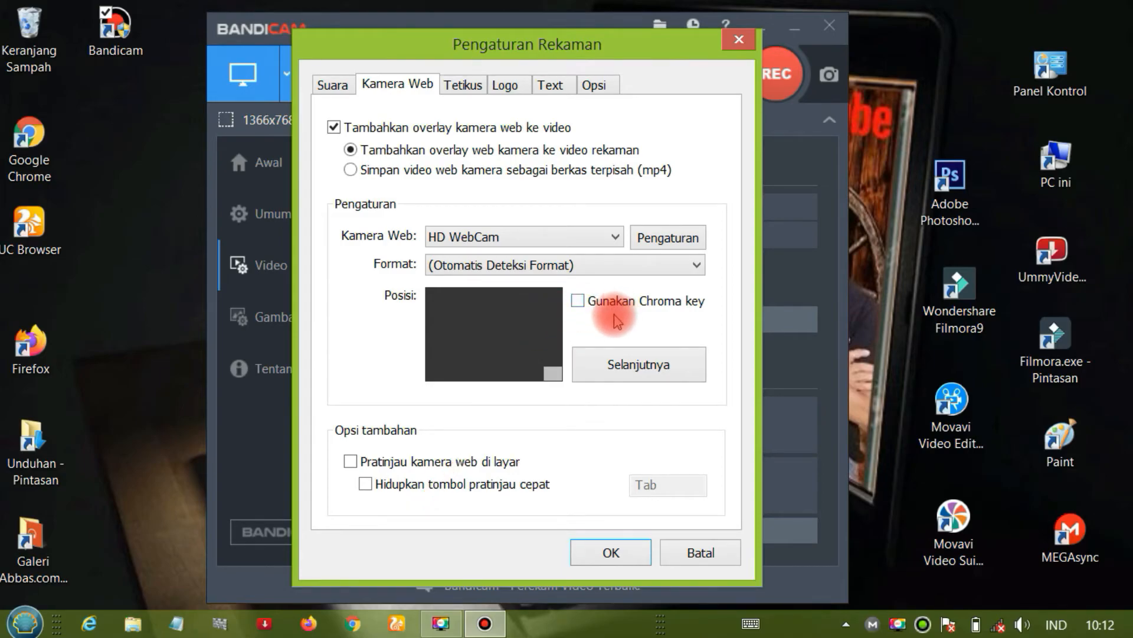
pyautogui.click(629, 372)
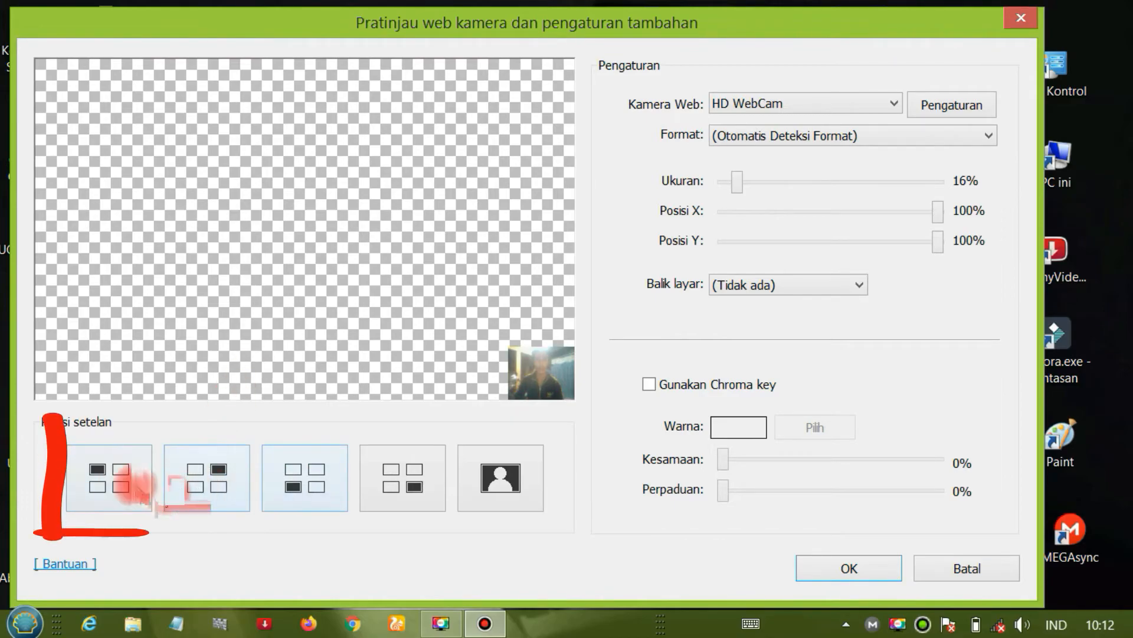
# - Try the webcam overlay's corner position presets one after another, from upper-left to lower-right
pyautogui.click(132, 477)
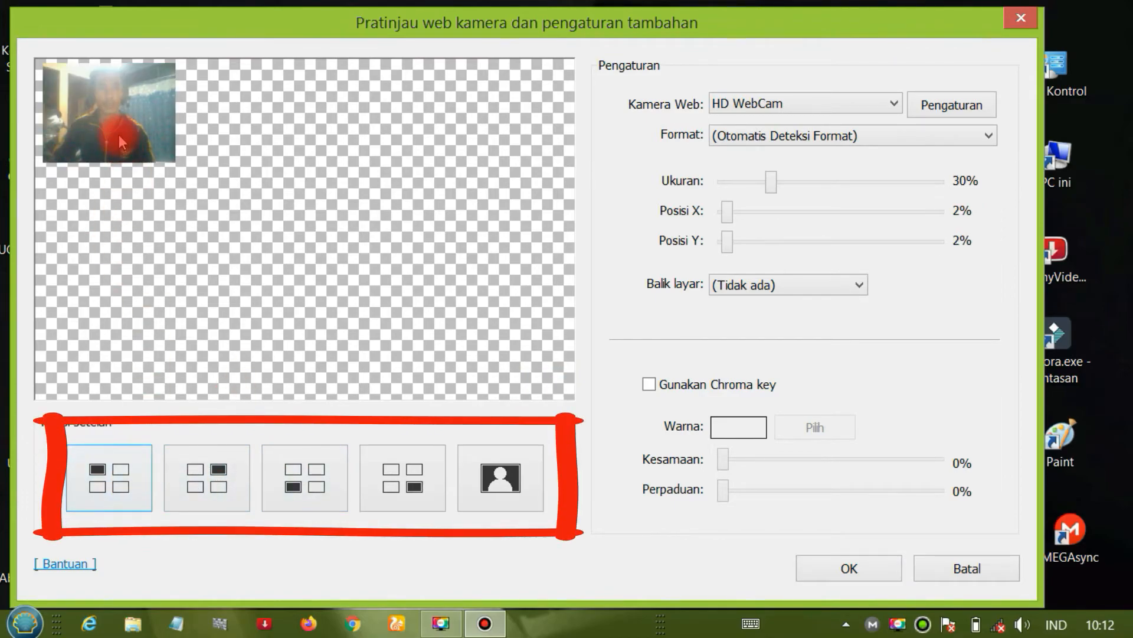
pyautogui.click(221, 478)
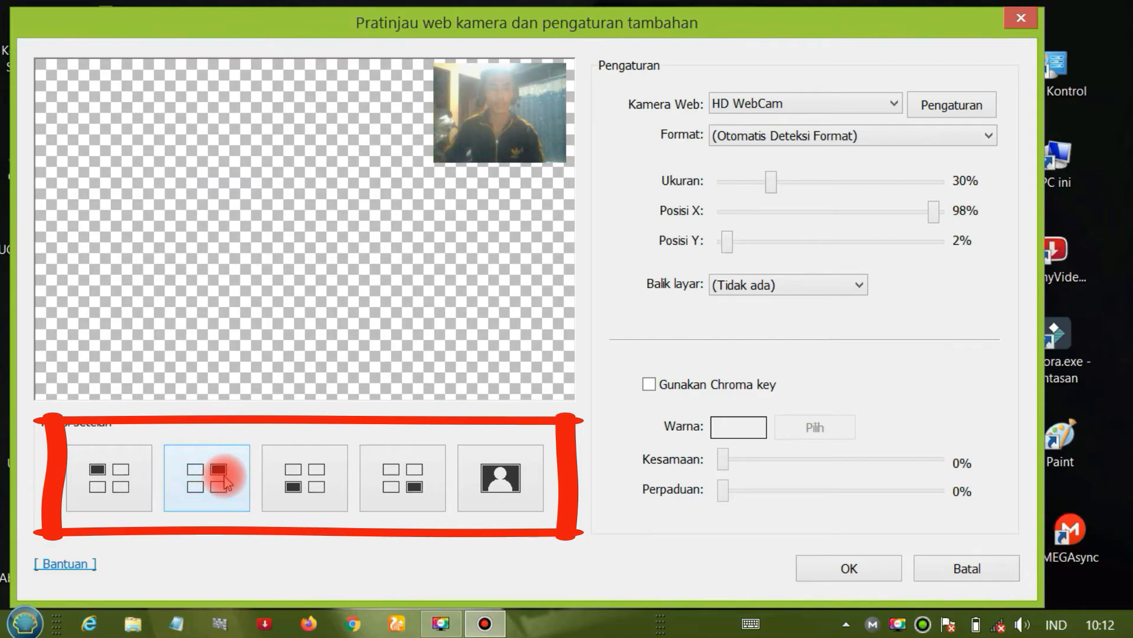
pyautogui.click(292, 483)
pyautogui.click(392, 487)
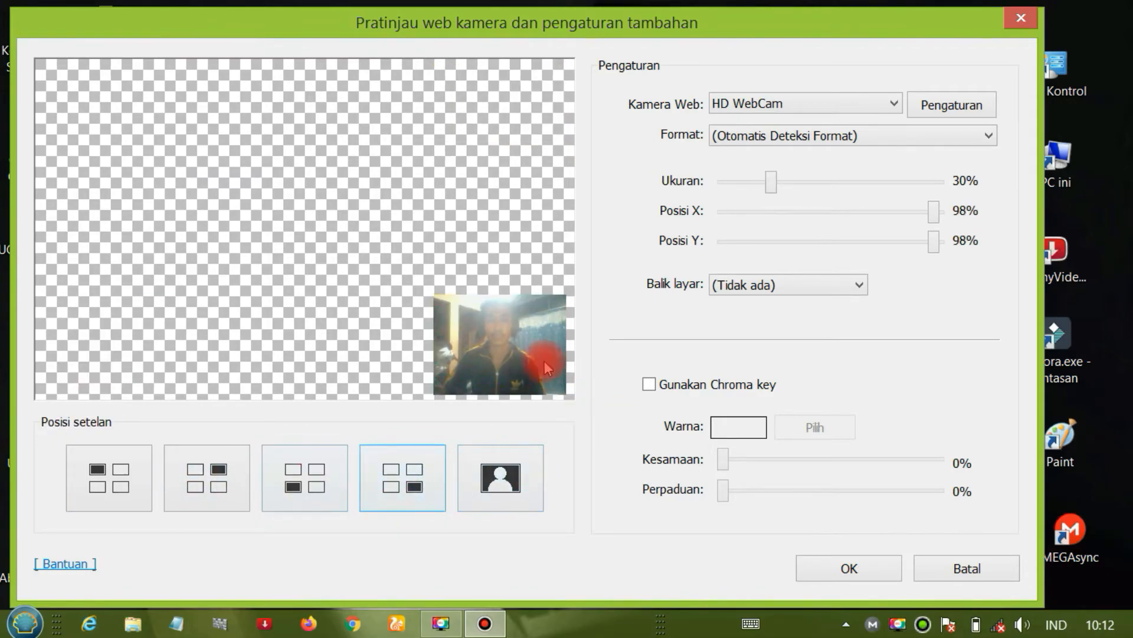
# - Set the webcam overlay's size to 10% and both its X and Y positions to 100%, and save the webcam settings
pyautogui.moveTo(764, 183); pyautogui.dragTo(720, 185)
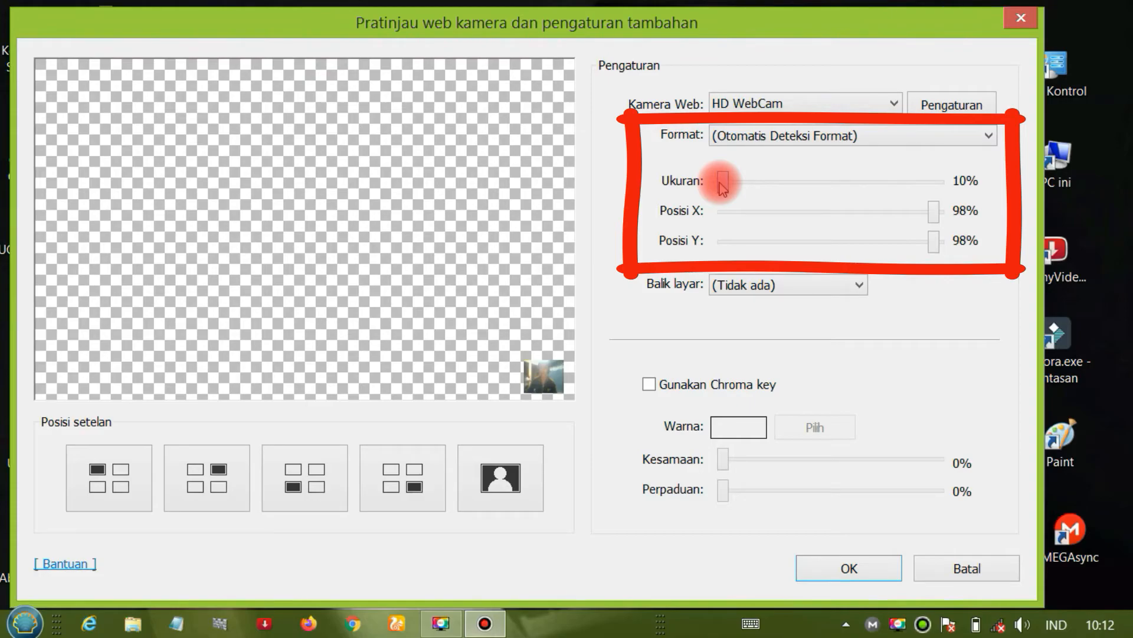
pyautogui.moveTo(732, 188)
pyautogui.mouseDown()
pyautogui.moveTo(792, 185)
pyautogui.moveTo(722, 185)
pyautogui.mouseUp()
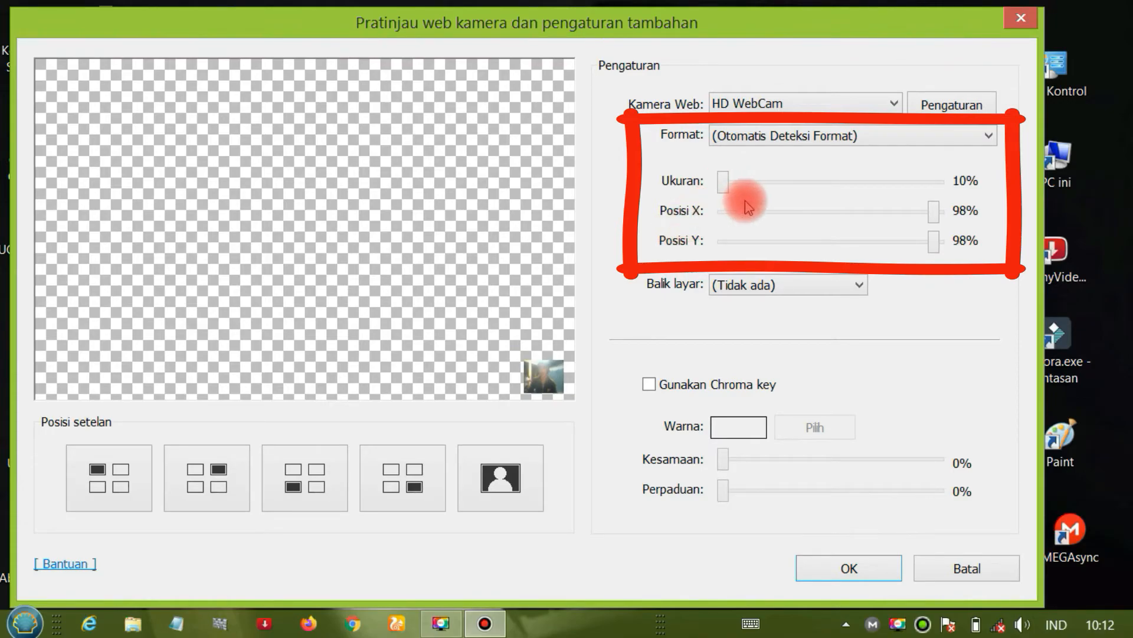
pyautogui.moveTo(935, 214)
pyautogui.mouseDown()
pyautogui.moveTo(848, 218)
pyautogui.moveTo(956, 220)
pyautogui.moveTo(980, 242)
pyautogui.mouseUp()
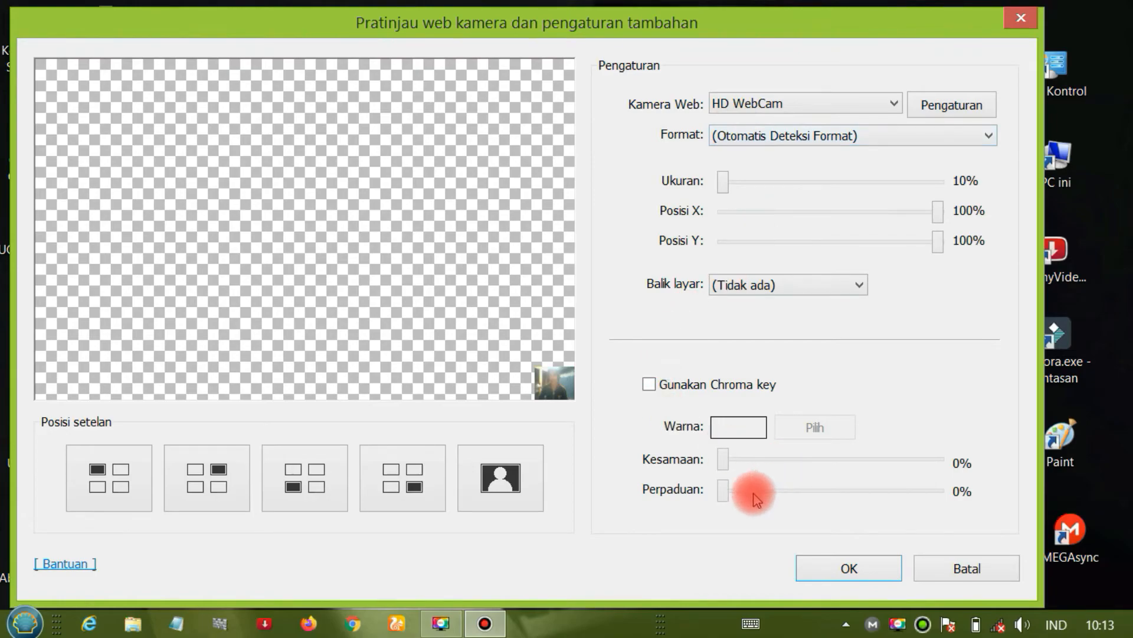
pyautogui.click(847, 570)
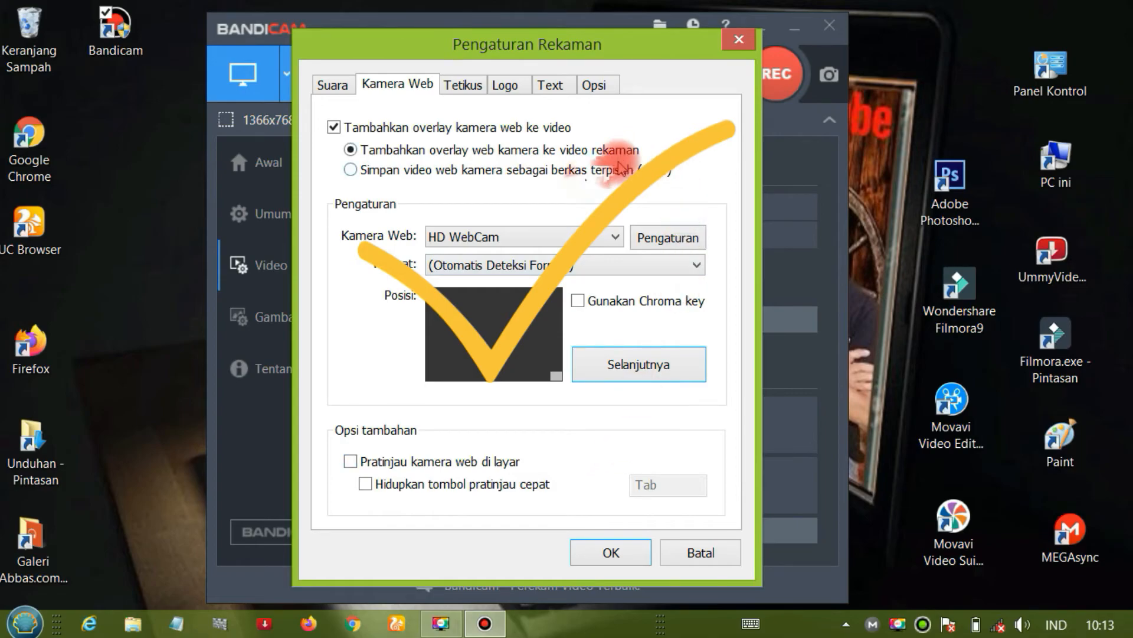
pyautogui.click(608, 552)
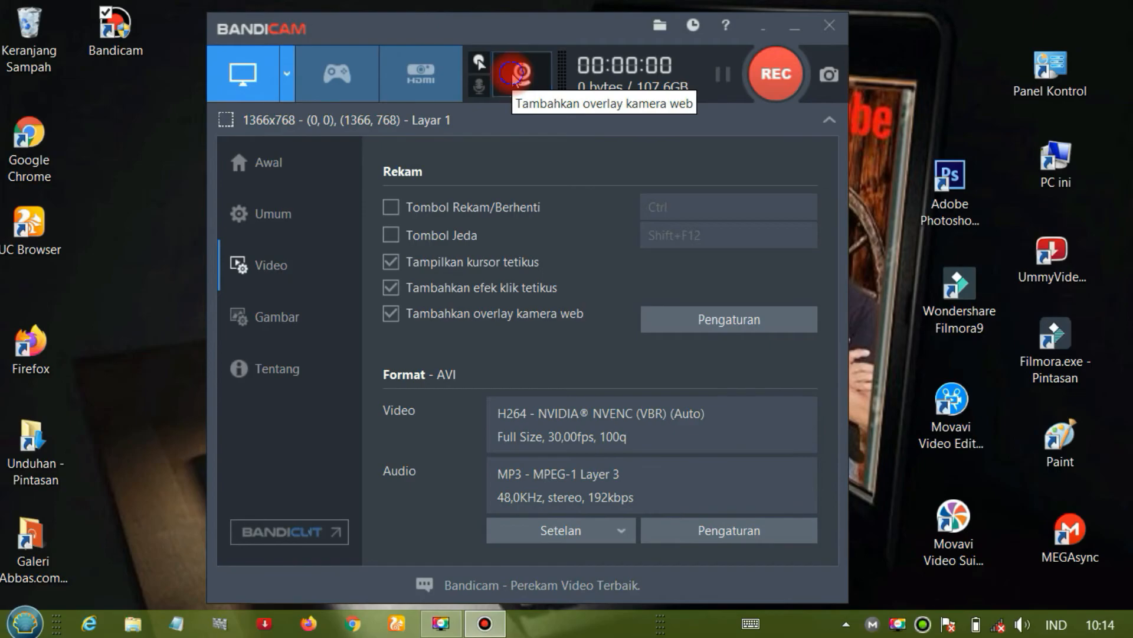
# - Turn off the webcam overlay in the recording settings and save
pyautogui.click(512, 73)
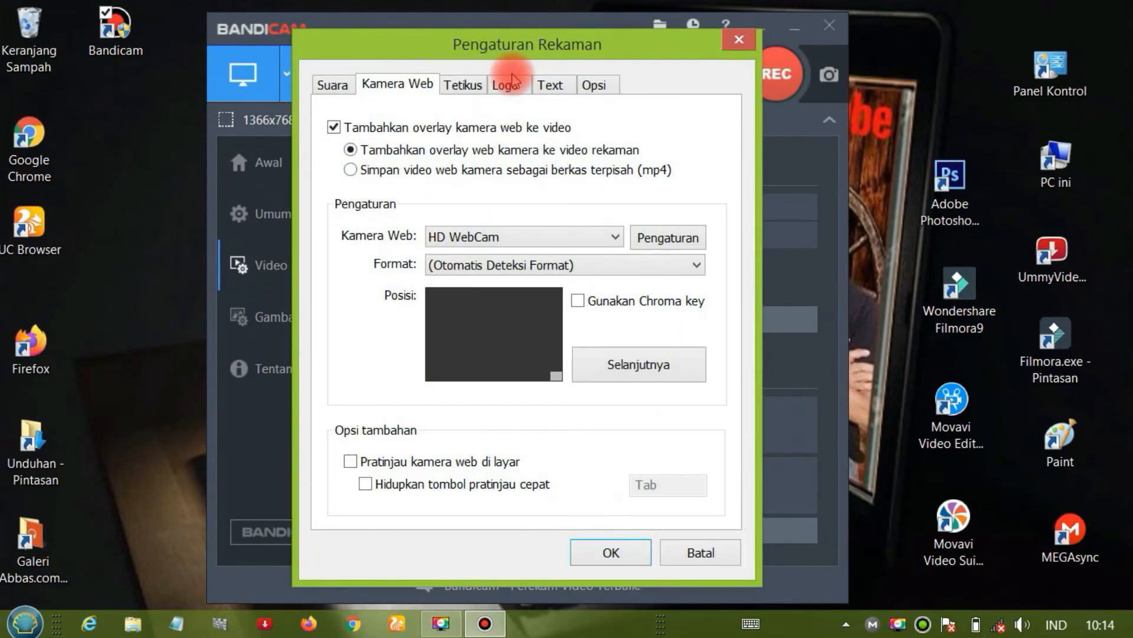
pyautogui.click(332, 127)
pyautogui.click(607, 553)
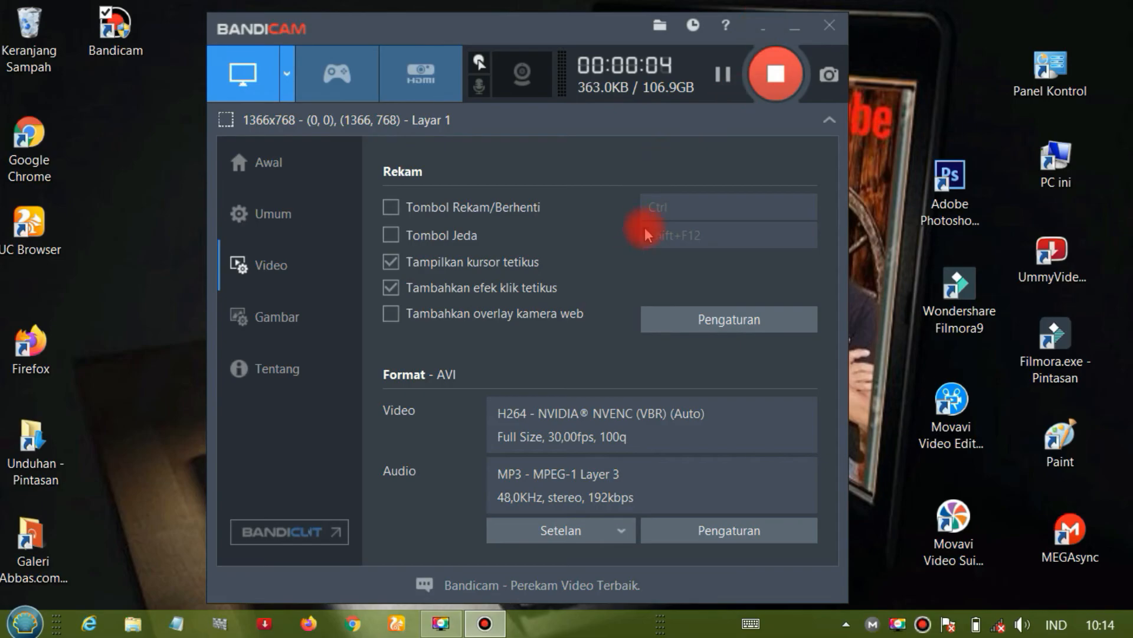
# - Record a full-screen test clip with Bandicam hidden in the tray, opening and closing the Unduhan folder, and stop the recording
pyautogui.click(762, 28)
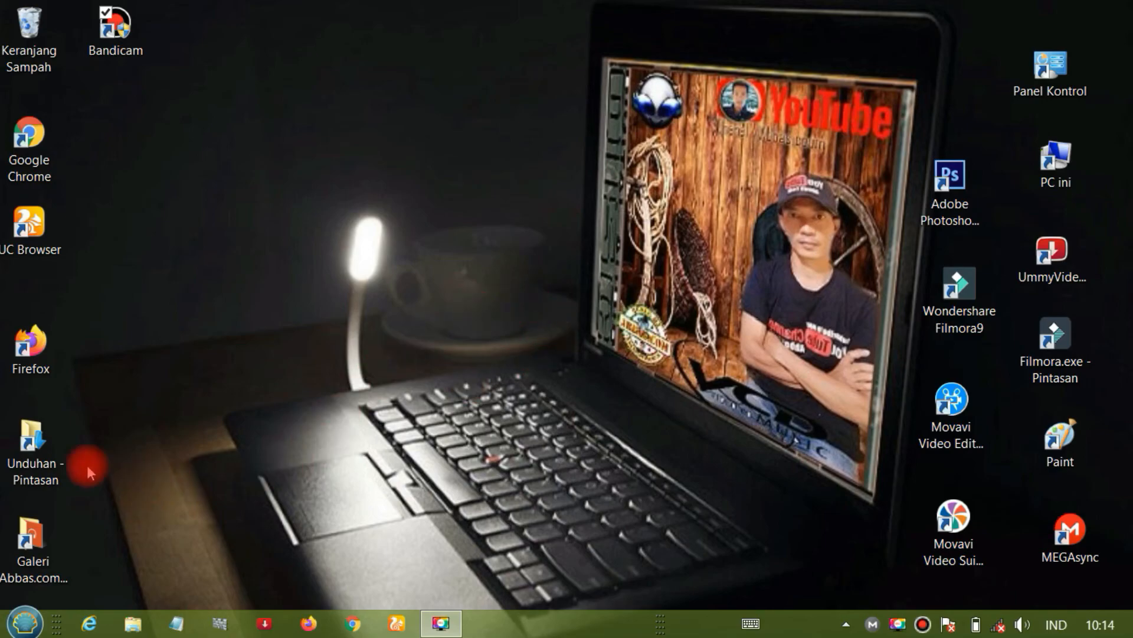
pyautogui.doubleClick(36, 454)
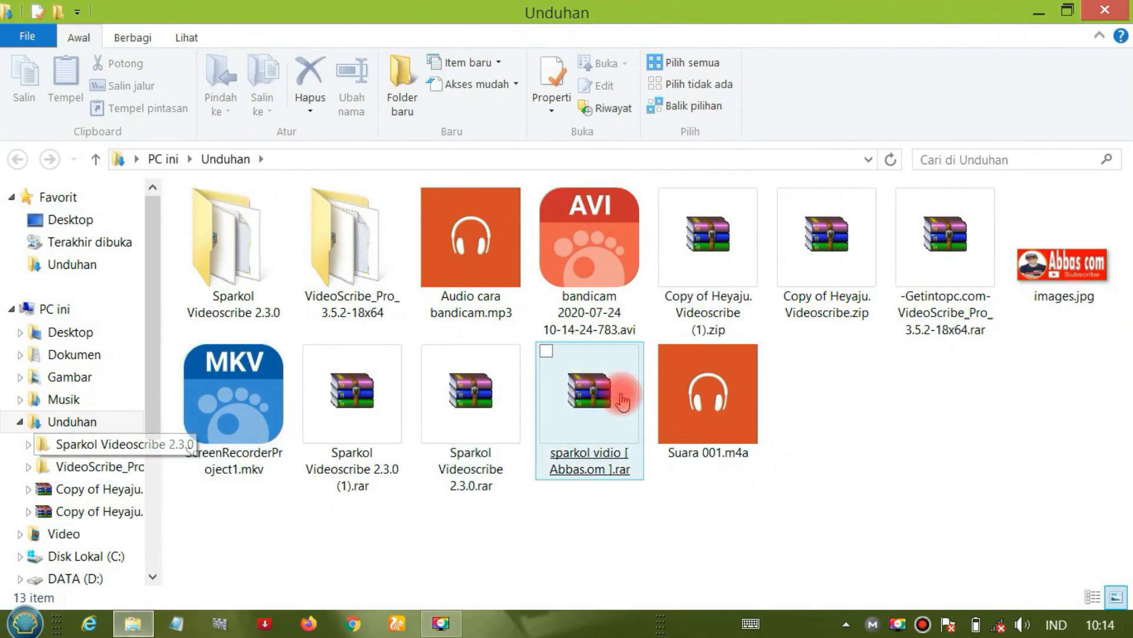
pyautogui.click(1105, 18)
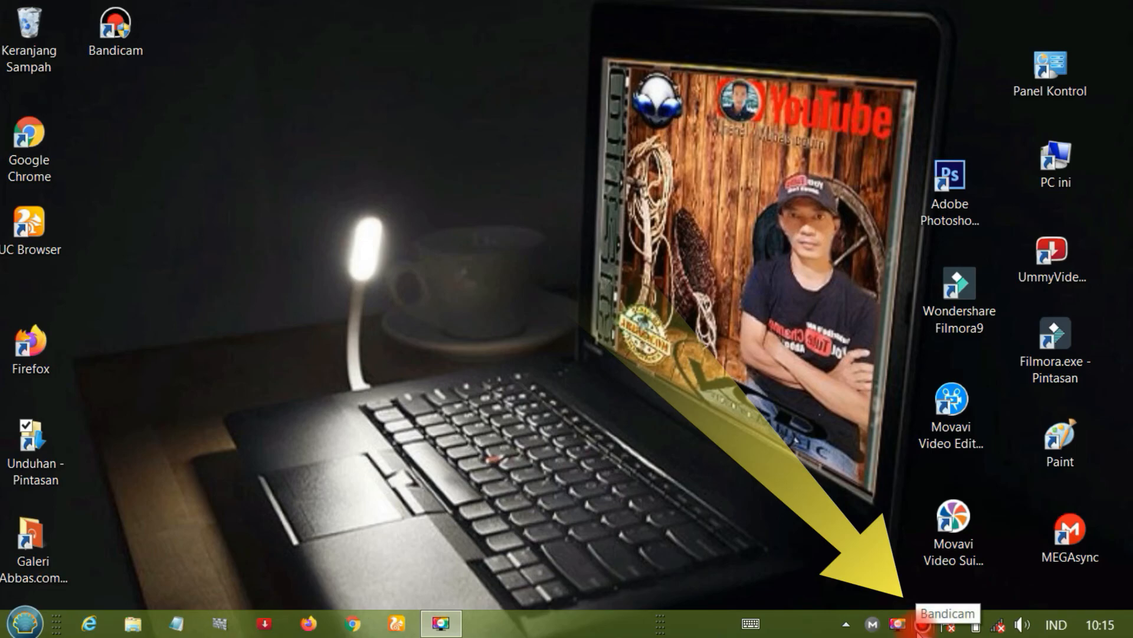
pyautogui.click(923, 624)
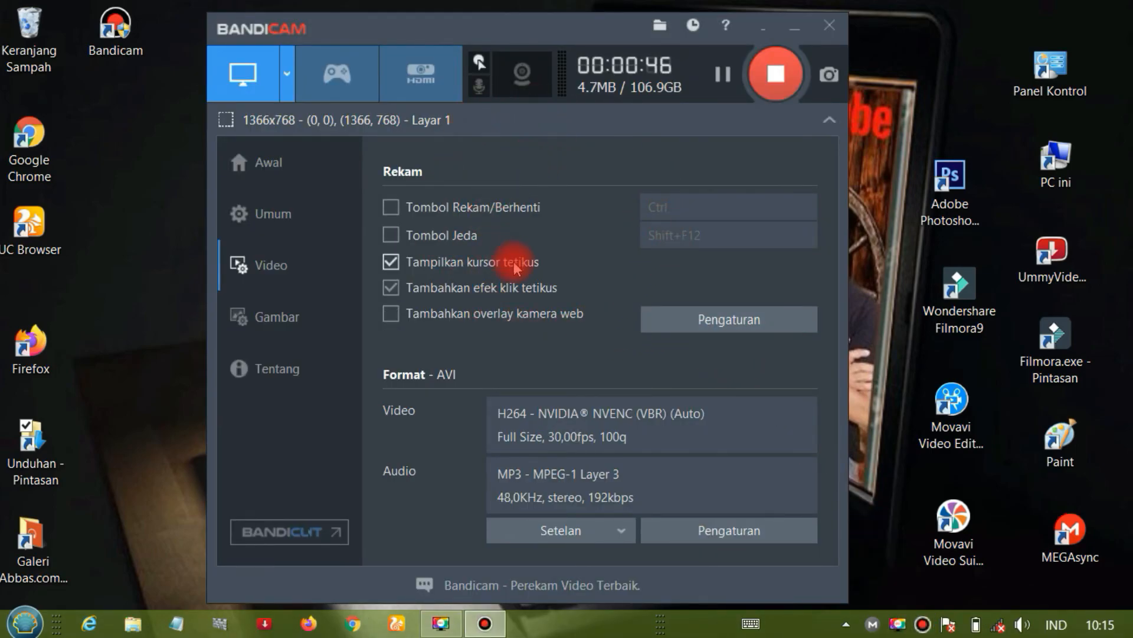
pyautogui.click(776, 74)
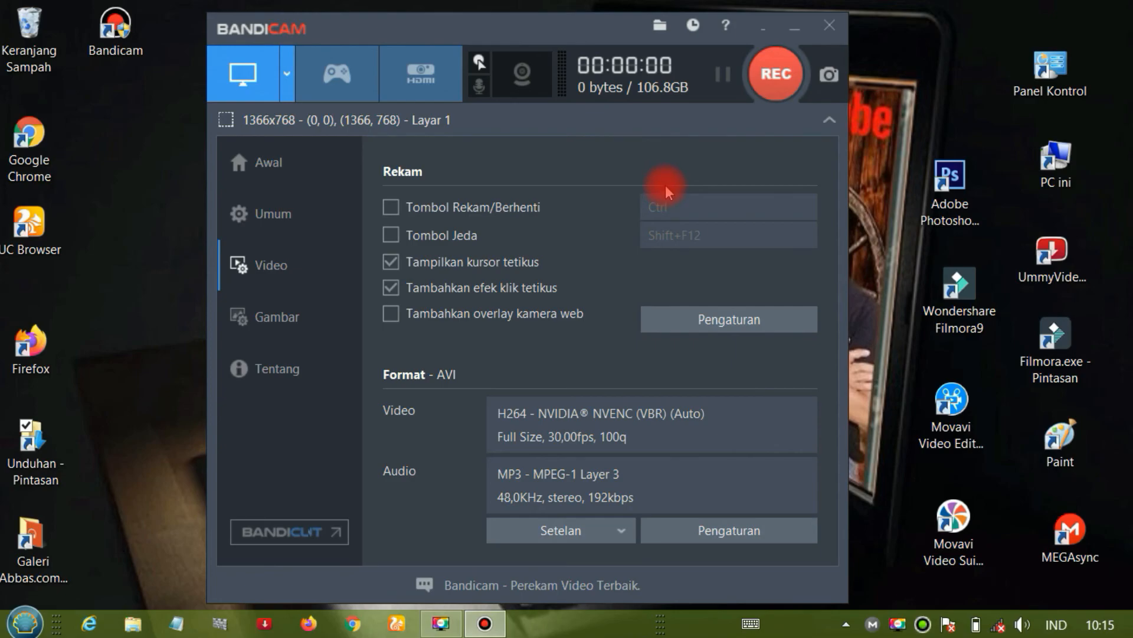
# - Check the recording output path in the general options, hide Bandicam to the tray and open the Unduhan folder
pyautogui.click(287, 169)
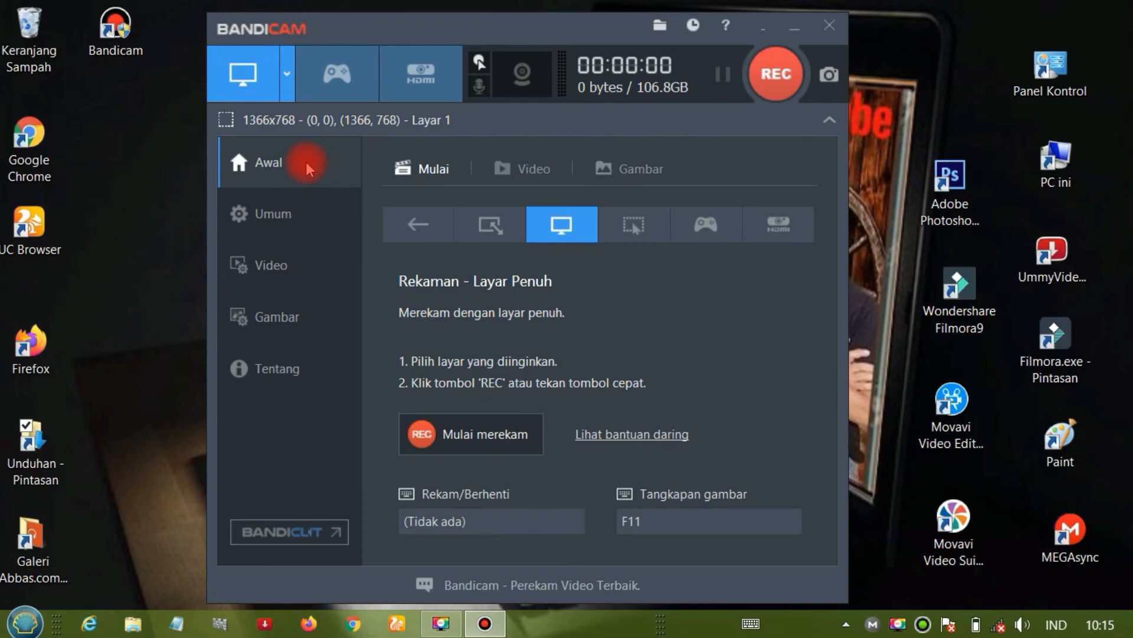
pyautogui.click(282, 216)
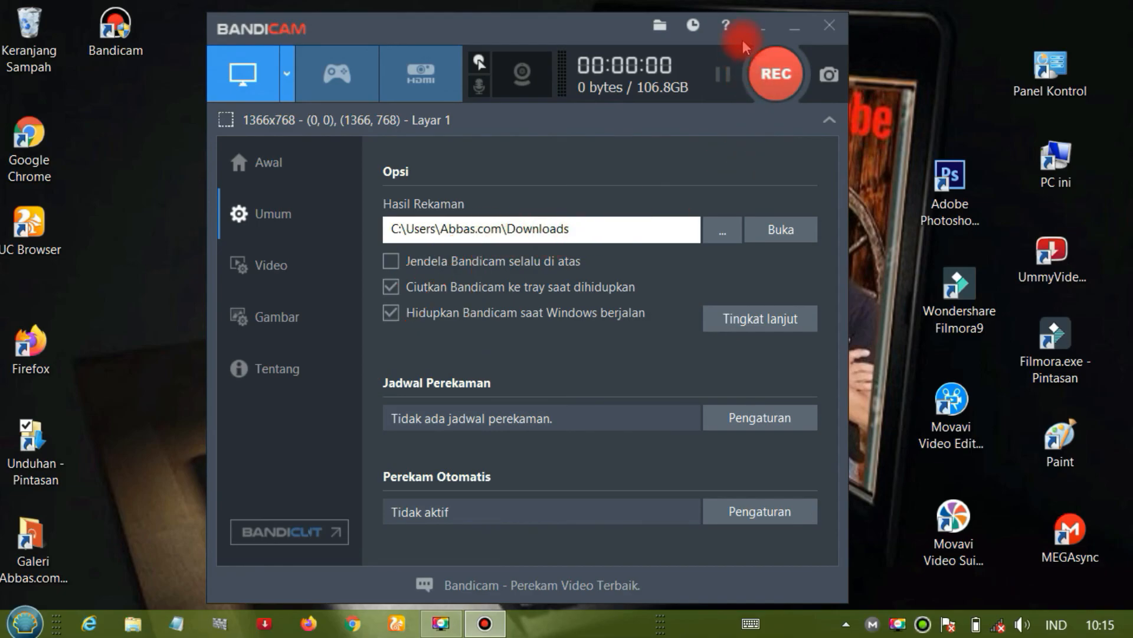
pyautogui.click(764, 24)
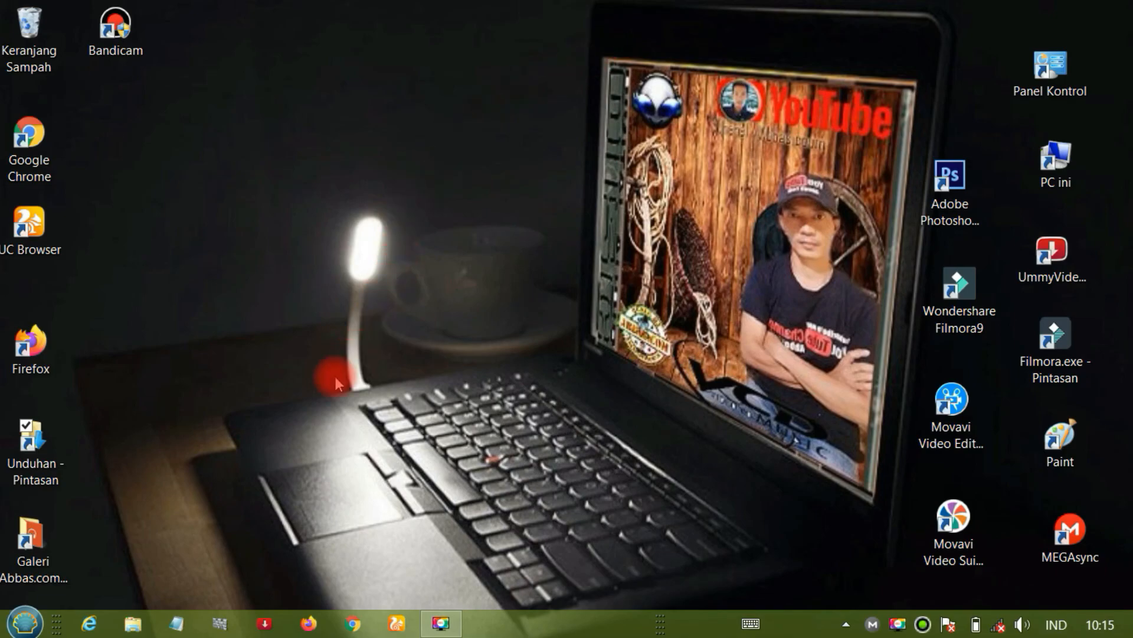
pyautogui.click(54, 466)
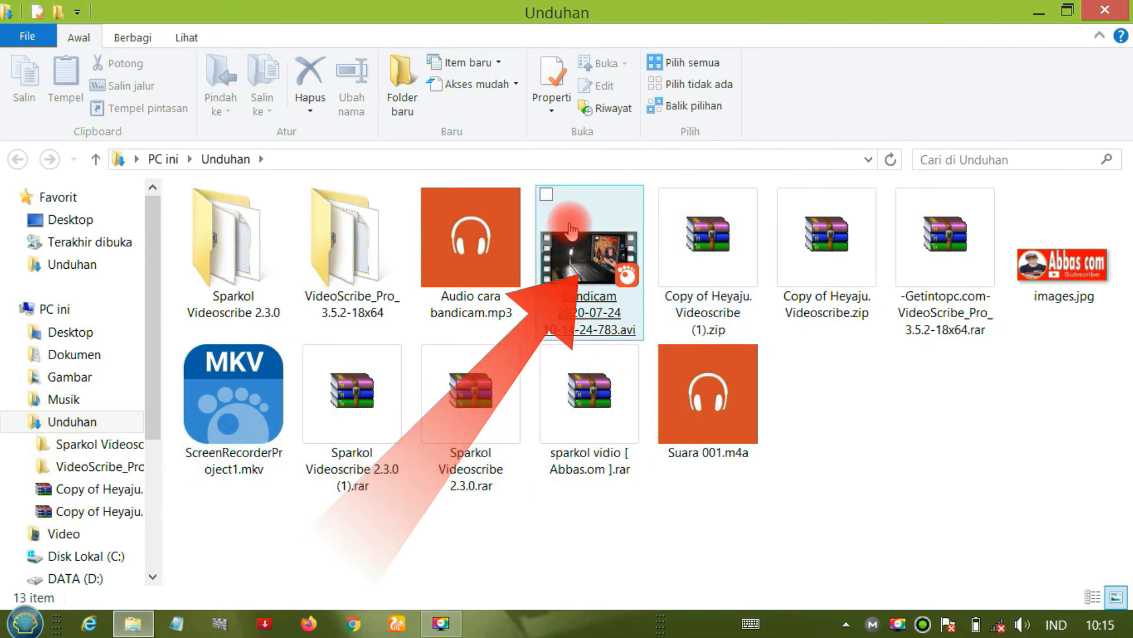
pyautogui.moveTo(576, 218)
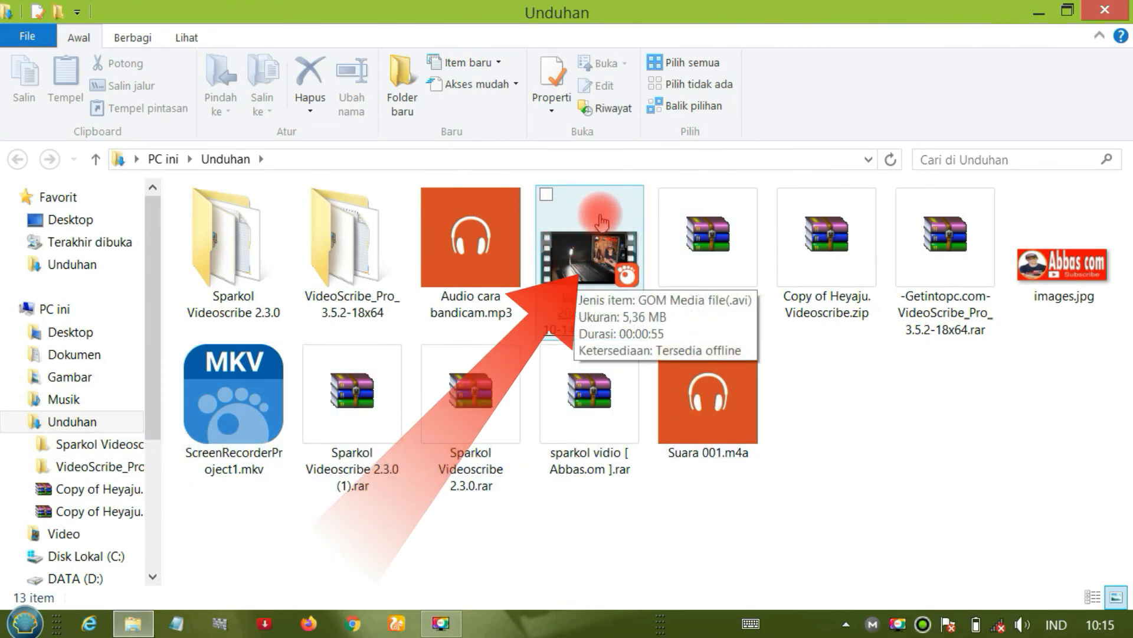
pyautogui.click(590, 251)
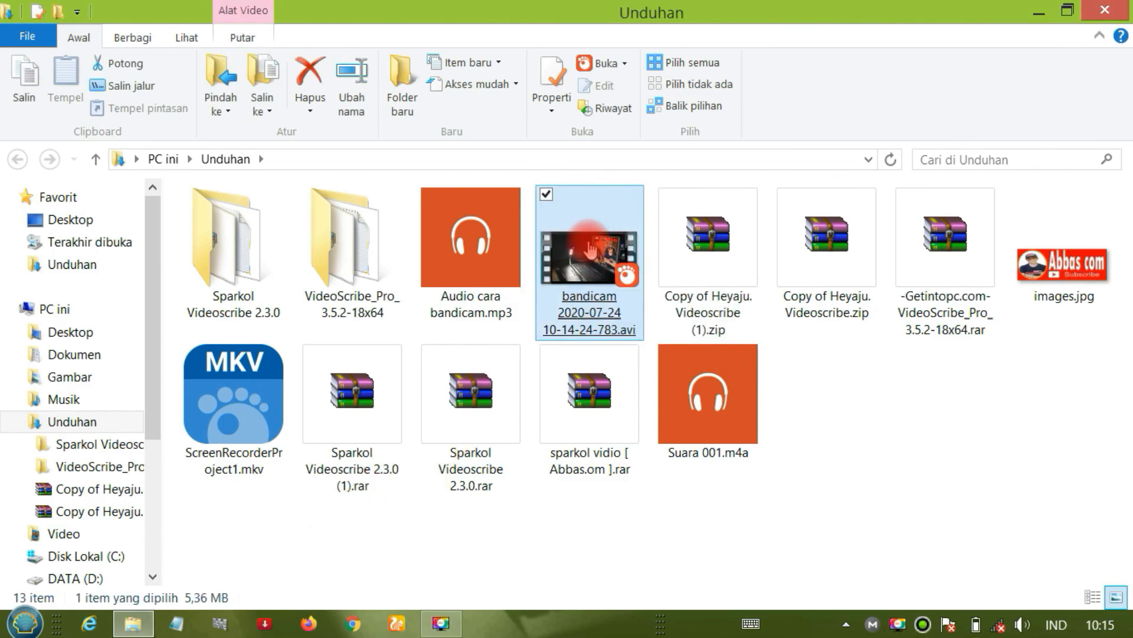
pyautogui.doubleClick(590, 251)
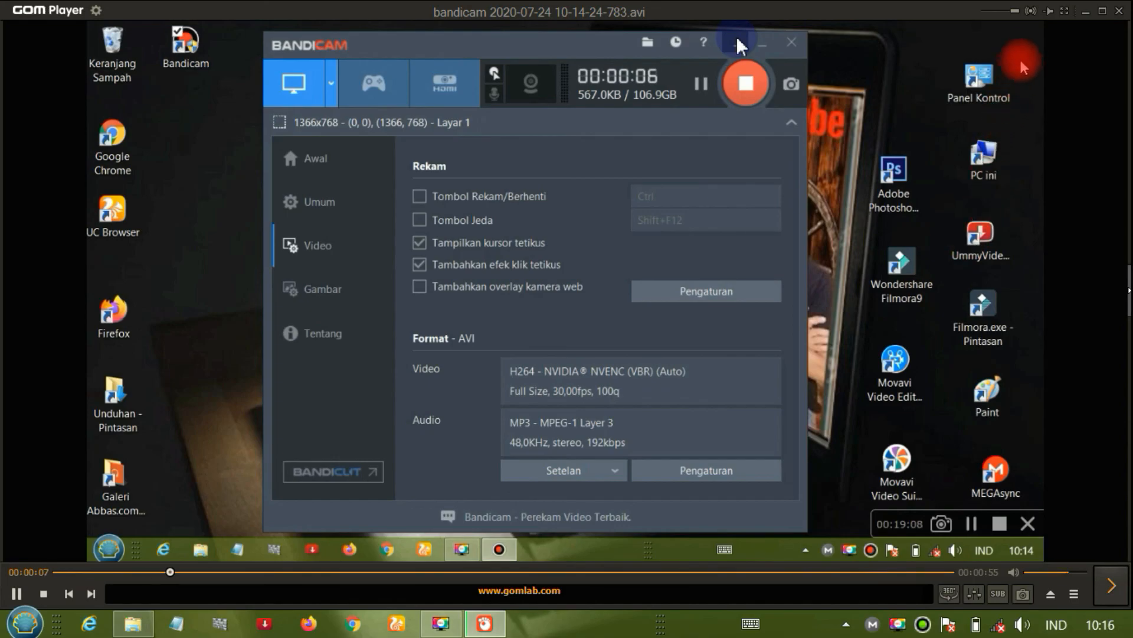
pyautogui.click(1066, 13)
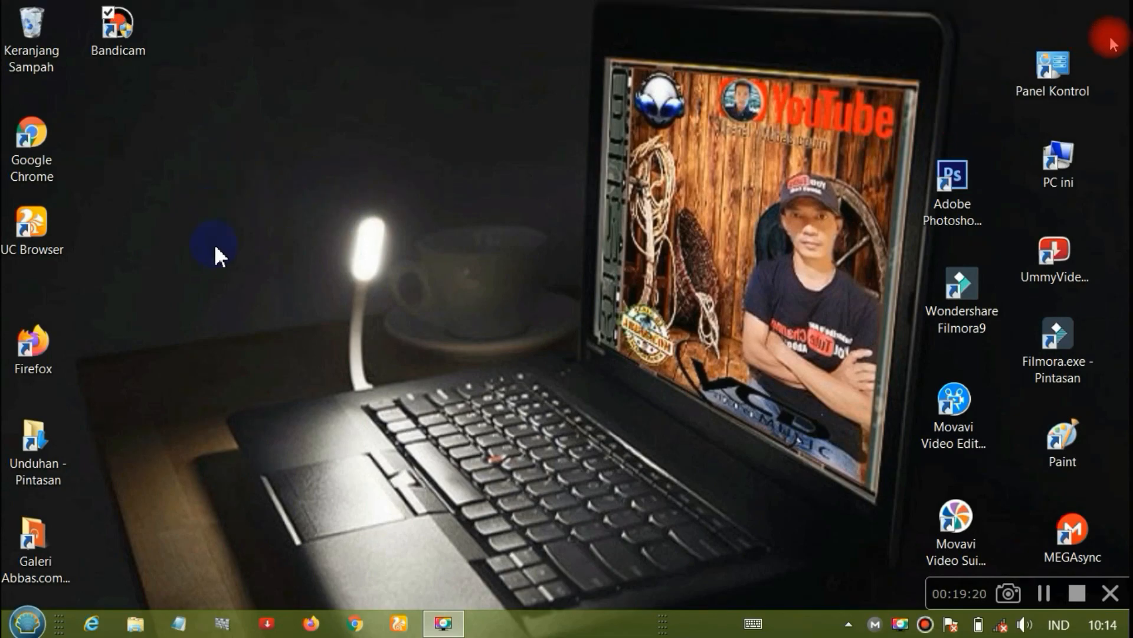
pyautogui.click(1117, 13)
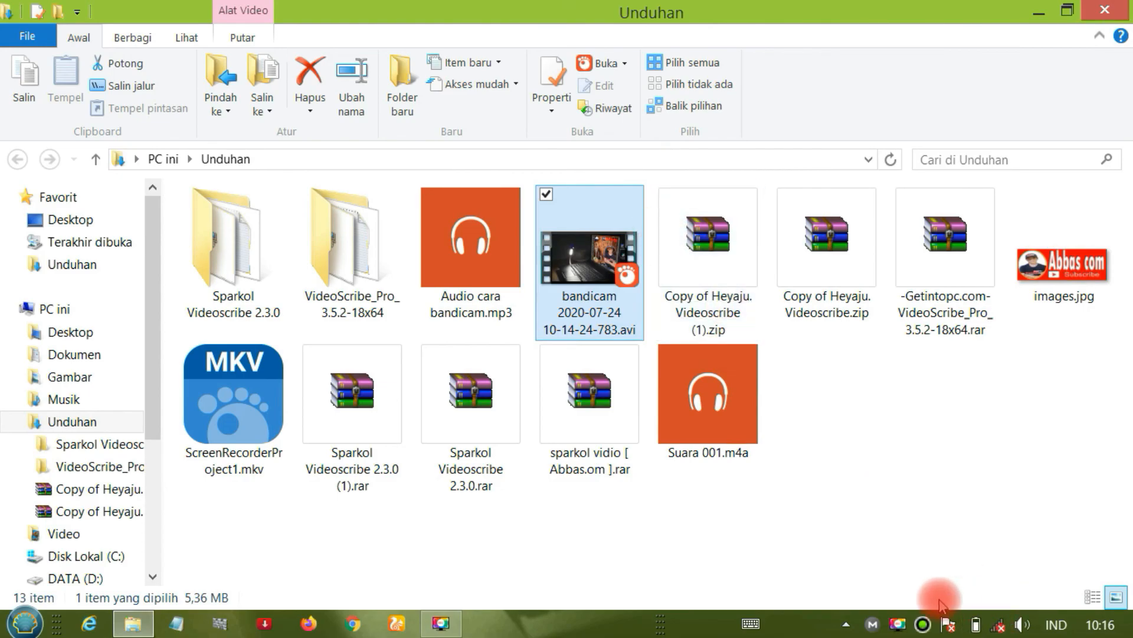
pyautogui.click(922, 624)
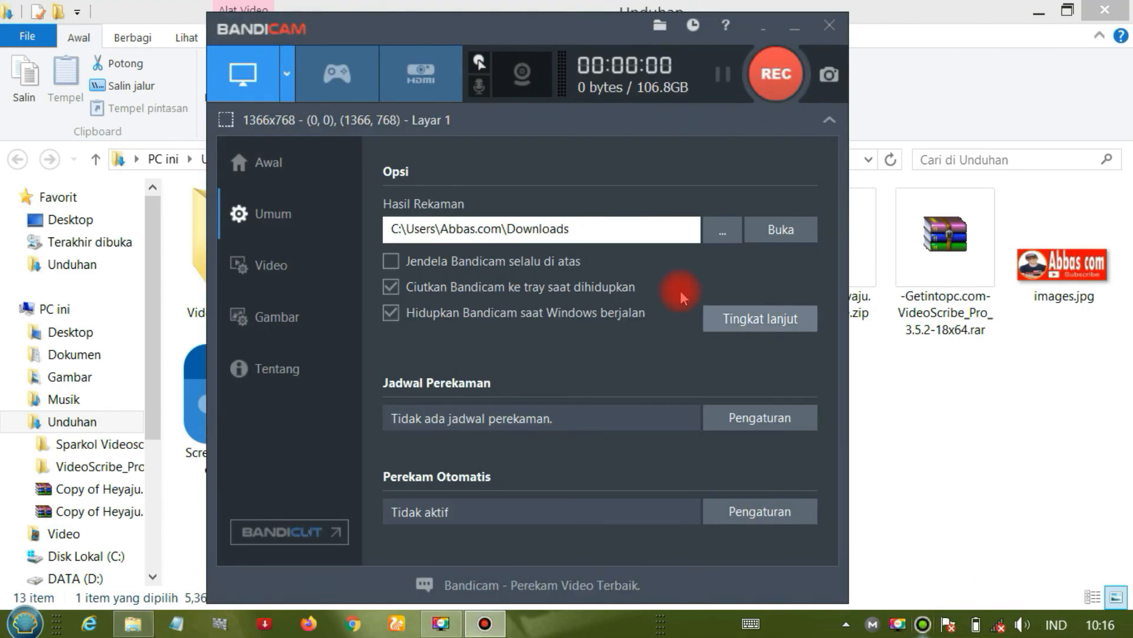